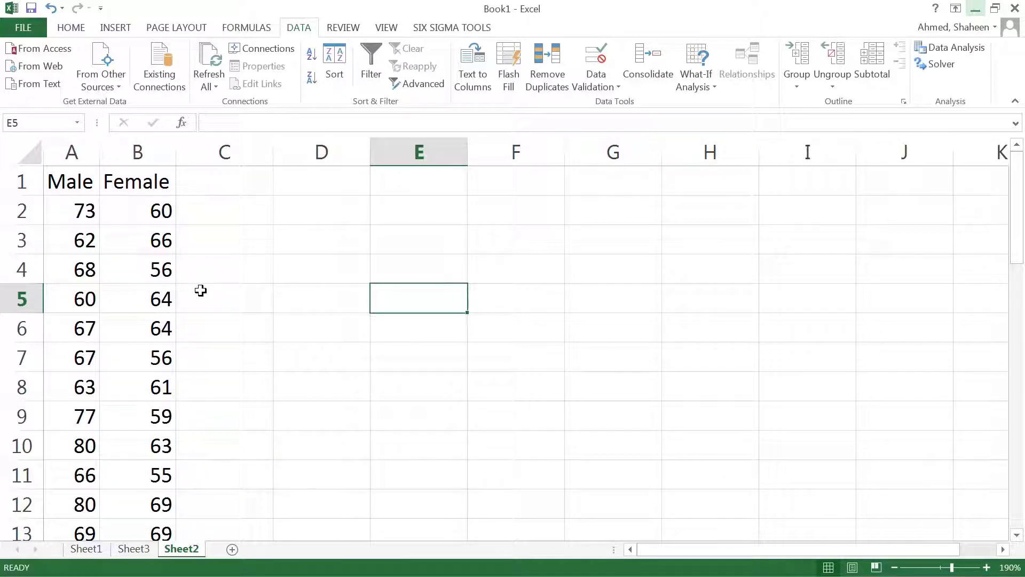
Review the Male and Female data columns from the header row down to the last filled row, 40.
scroll(201, 290, "down", 4)
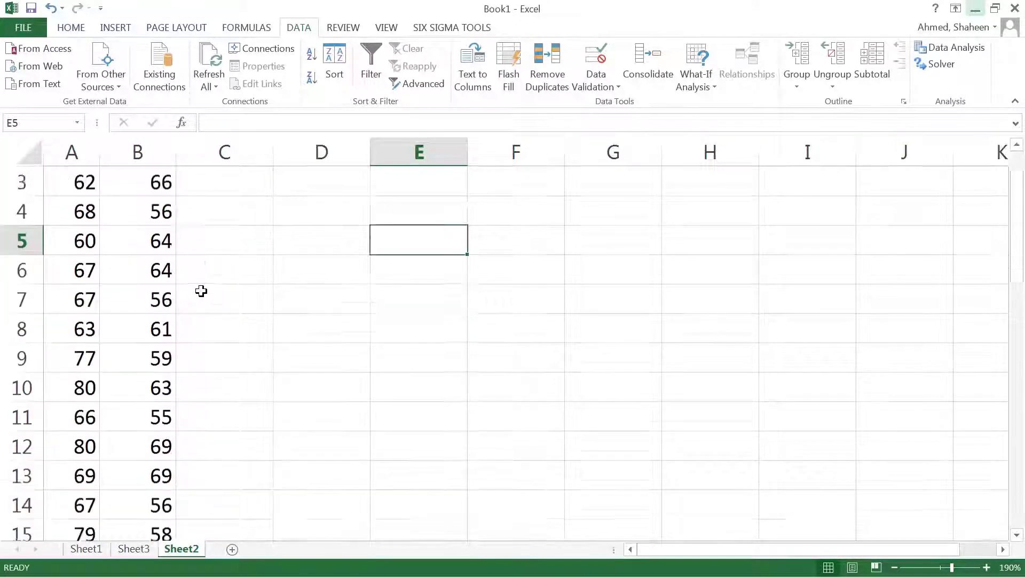
scroll(201, 290, "down", 6)
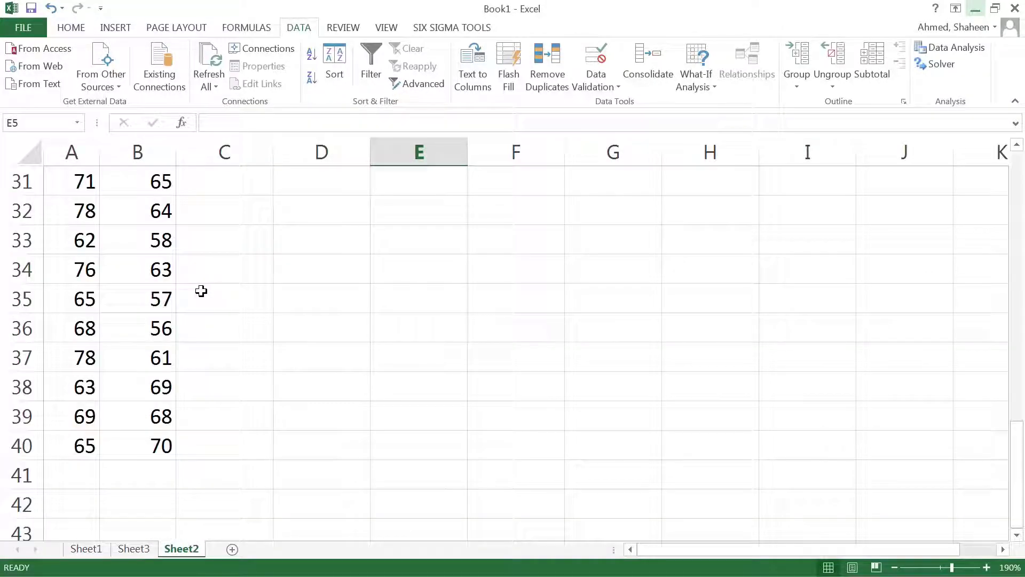
left_click(20, 445)
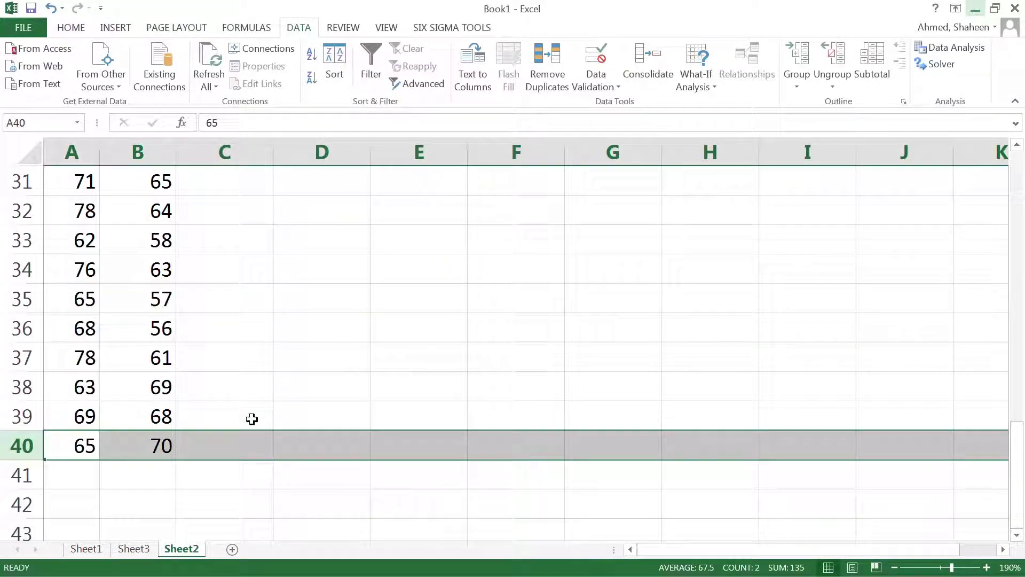
scroll(252, 419, "up", 6)
scroll(252, 418, "up", 4)
scroll(252, 419, "down", 12)
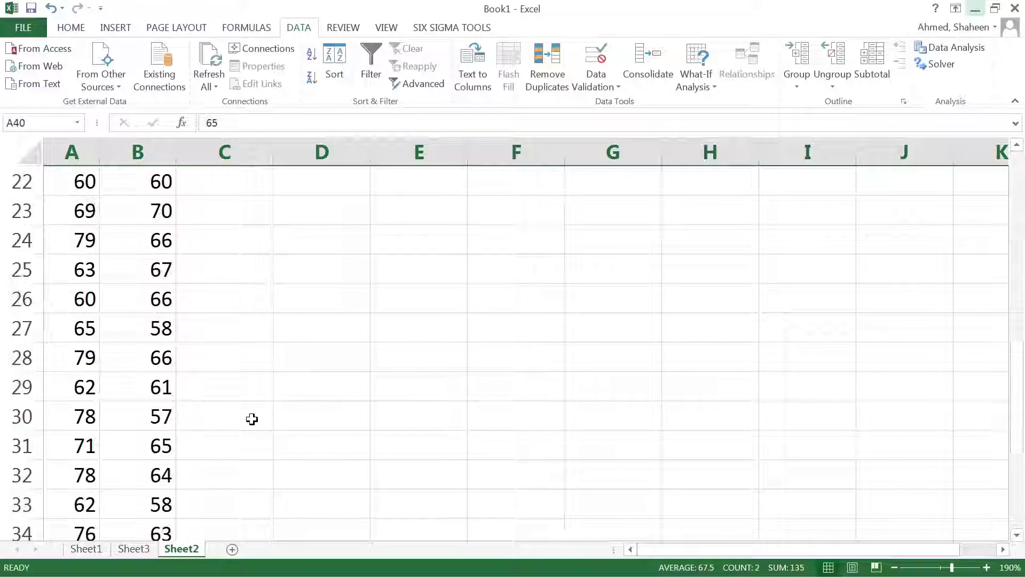
scroll(252, 419, "up", 12)
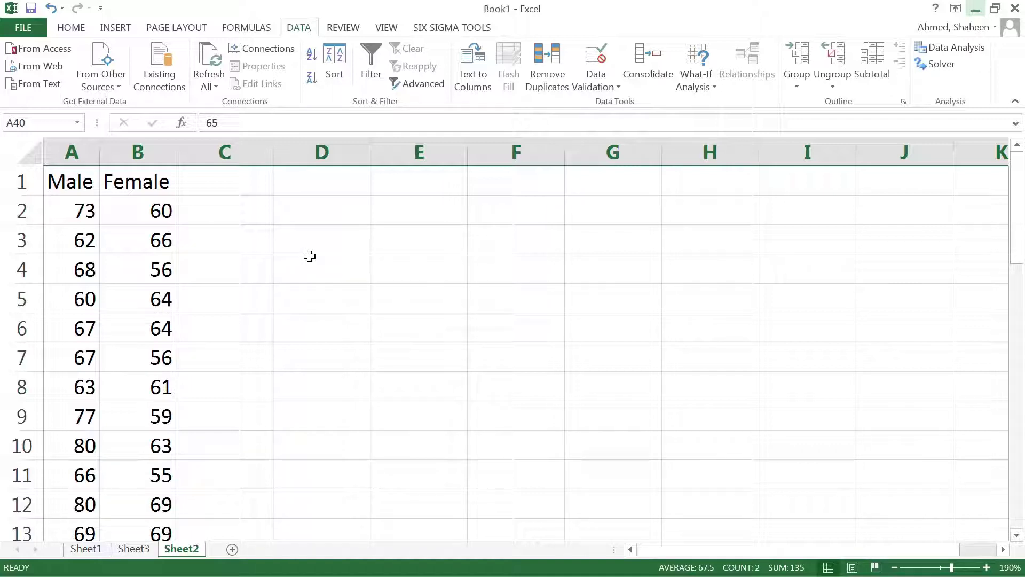
Enter the heading "Step #1: Writing the Hypothesis." in cell D2.
left_click(328, 218)
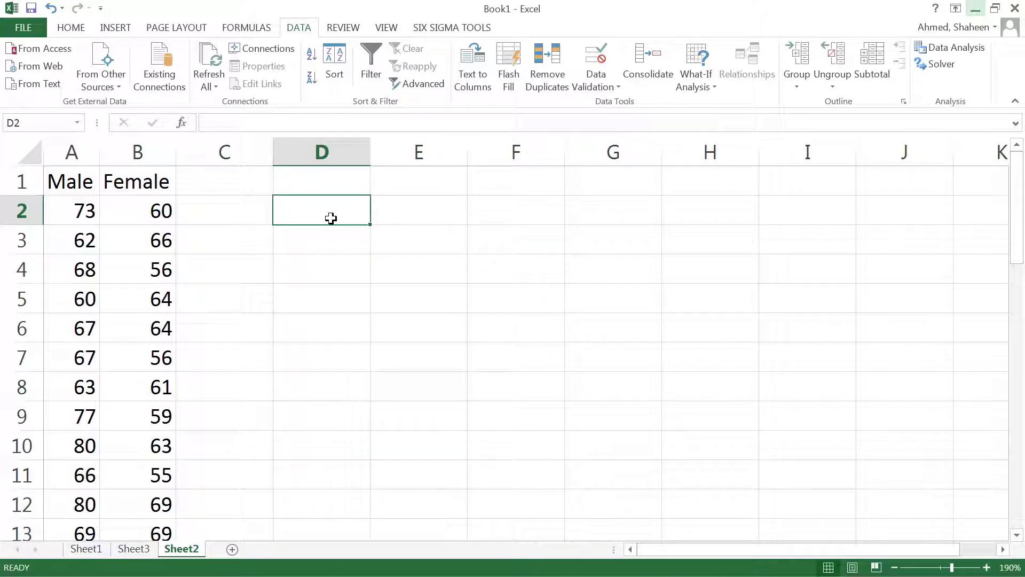
type("Step ")
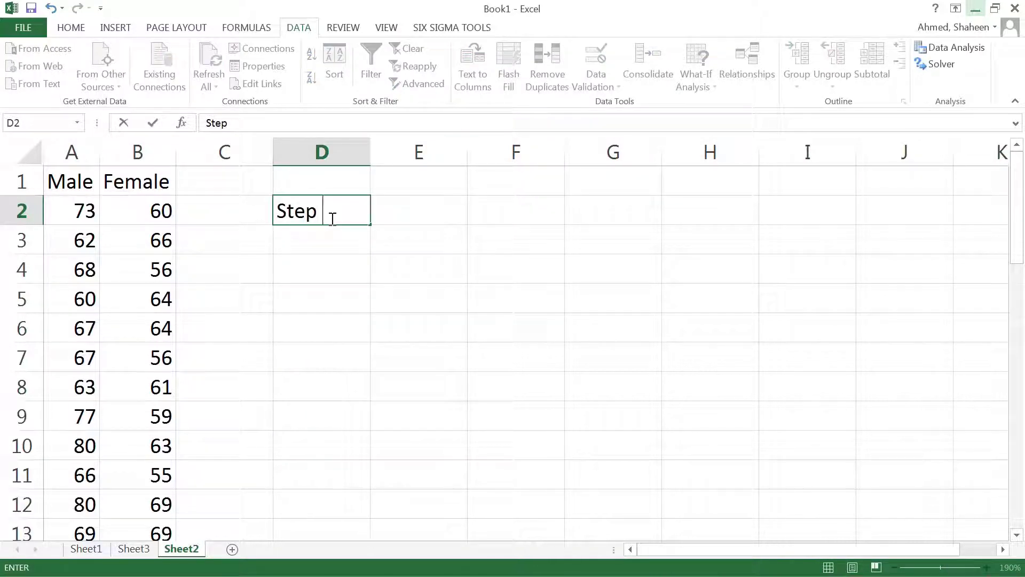
type("#1: Writing th")
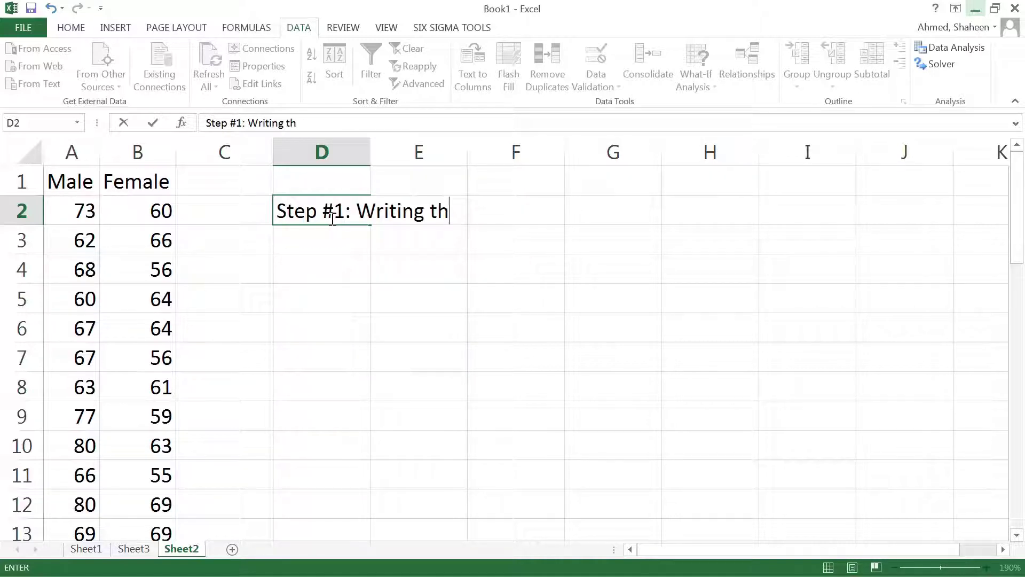
type("e Hypotheis")
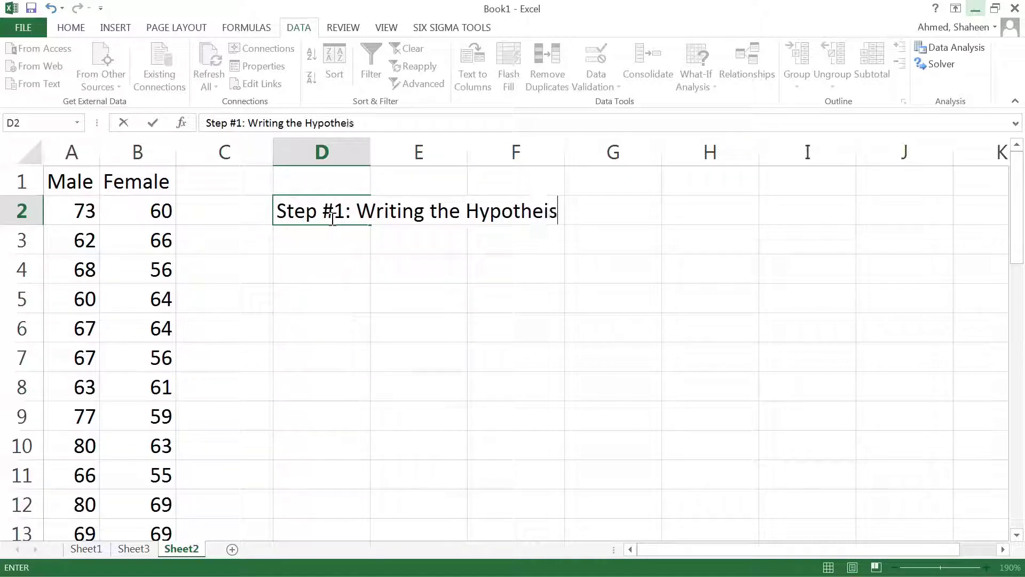
key("BackSpace")
key("BackSpace")
type("sis.")
key("Return")
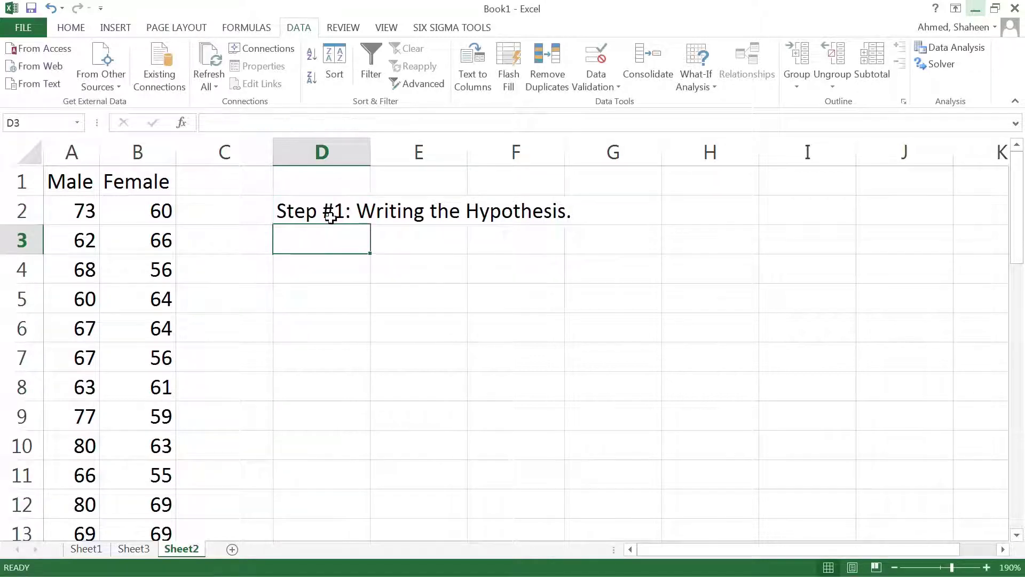
Enter the null hypothesis "H0: Mean Height of US male = the mean height of US female." in cell D3.
type("H0: ")
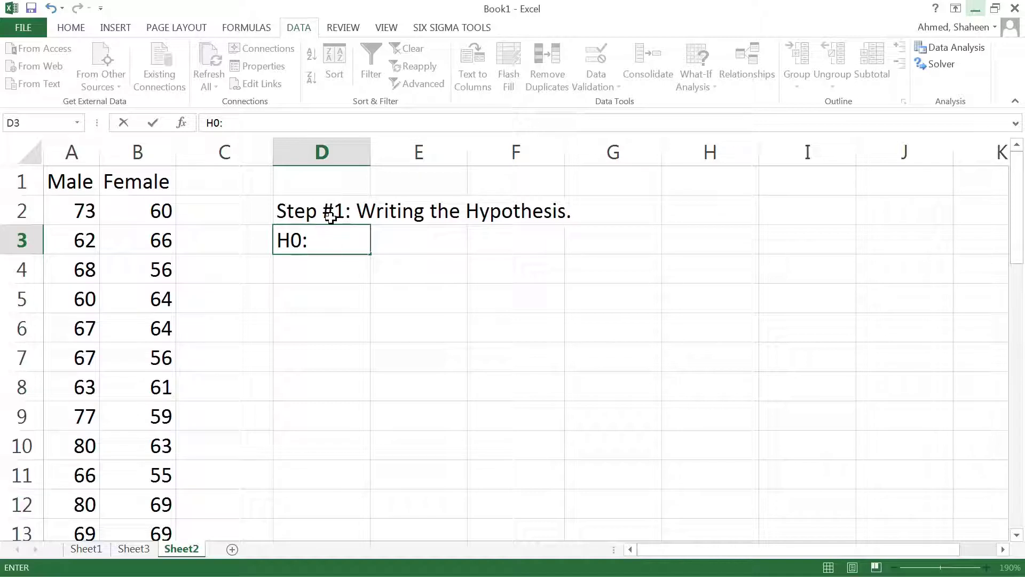
type("Mean")
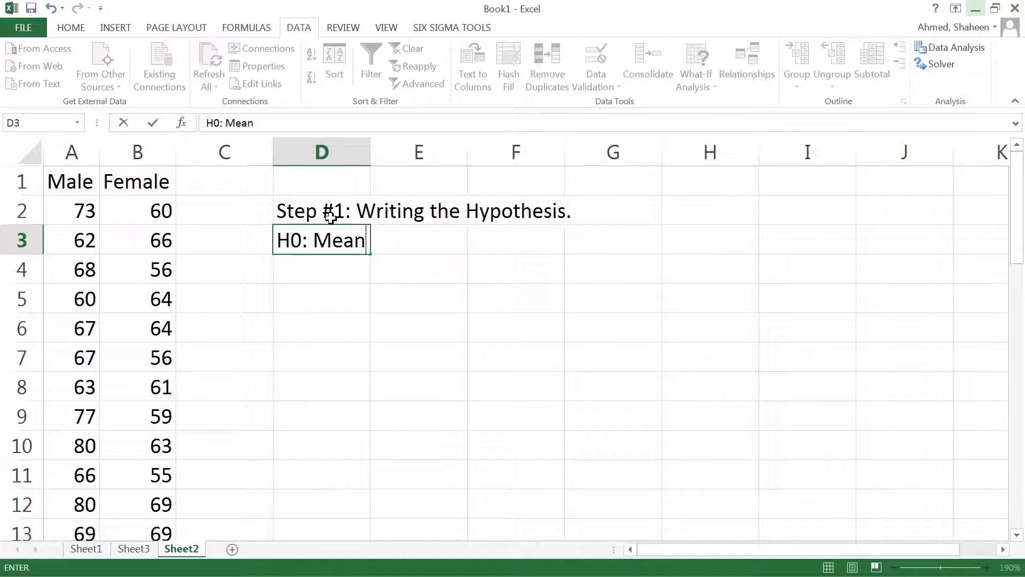
type(" Heeigh")
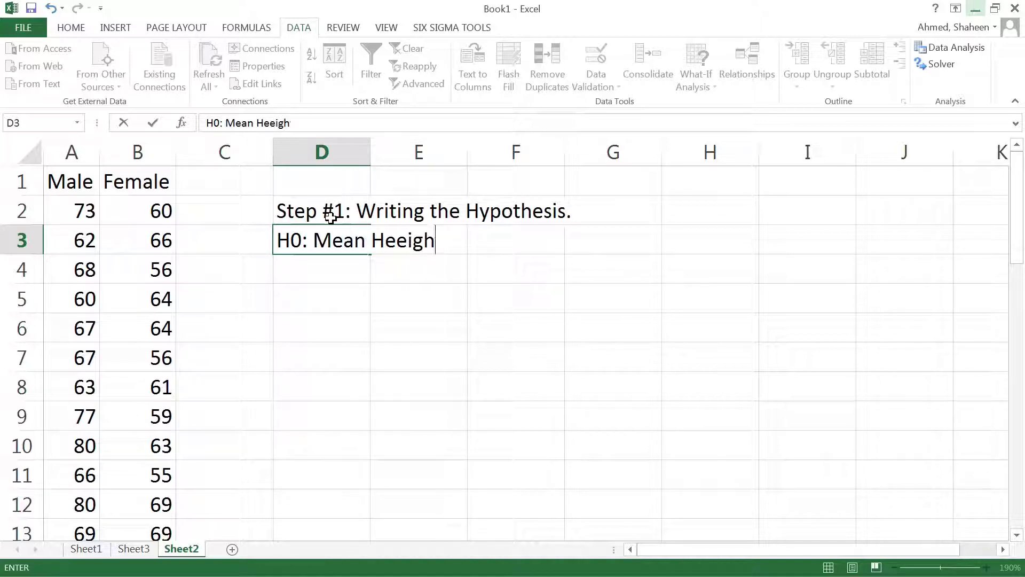
key("BackSpace")
key("BackSpace")
key("BackSpace")
key("BackSpace")
type("ight of ")
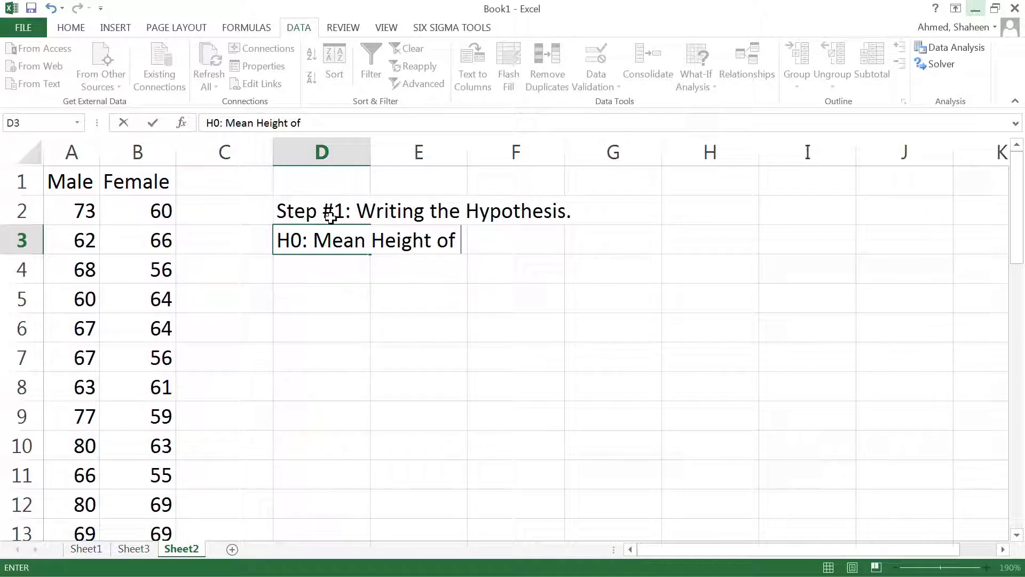
type("US sm")
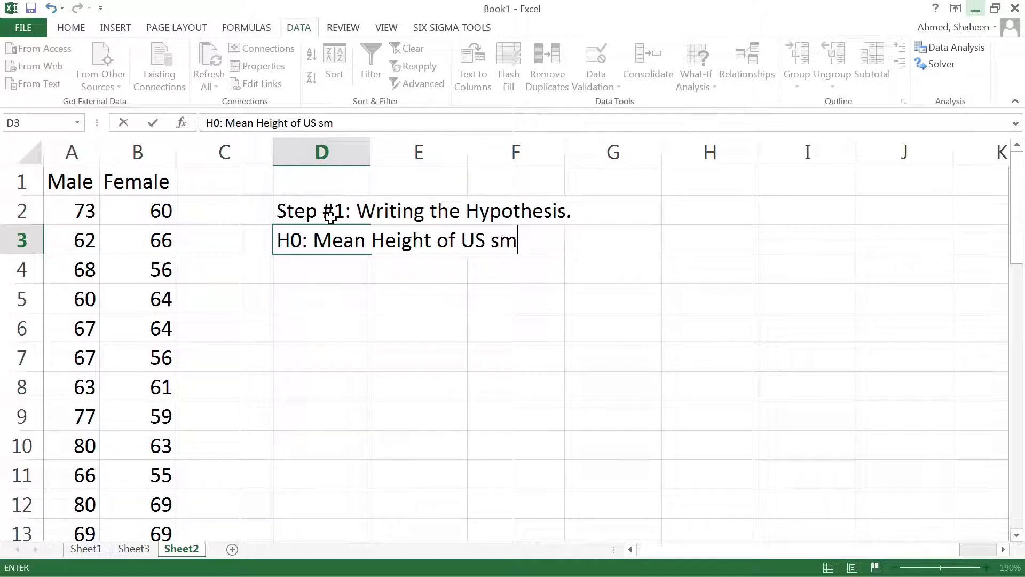
key("BackSpace")
key("BackSpace")
type("male ")
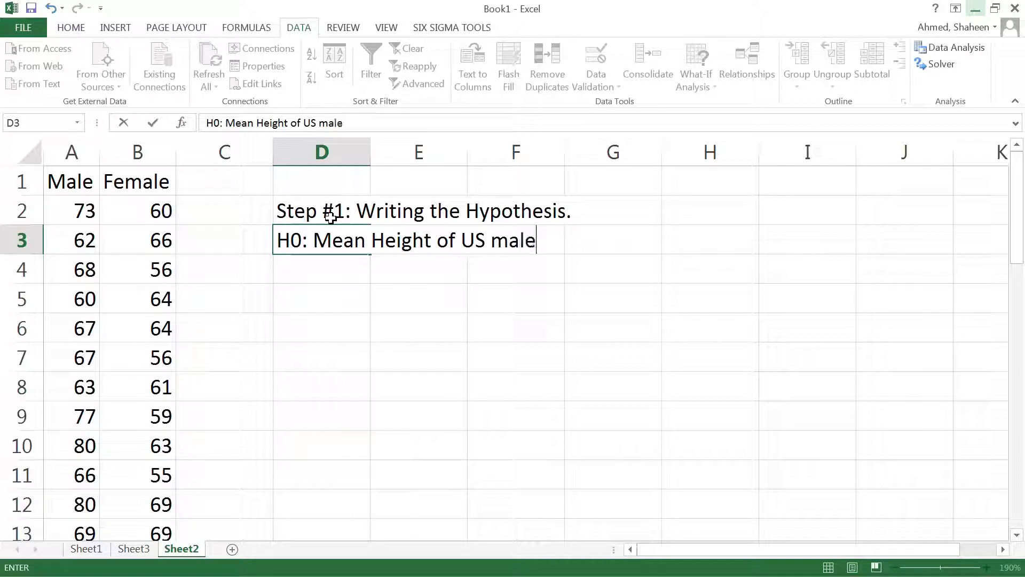
type("= the ")
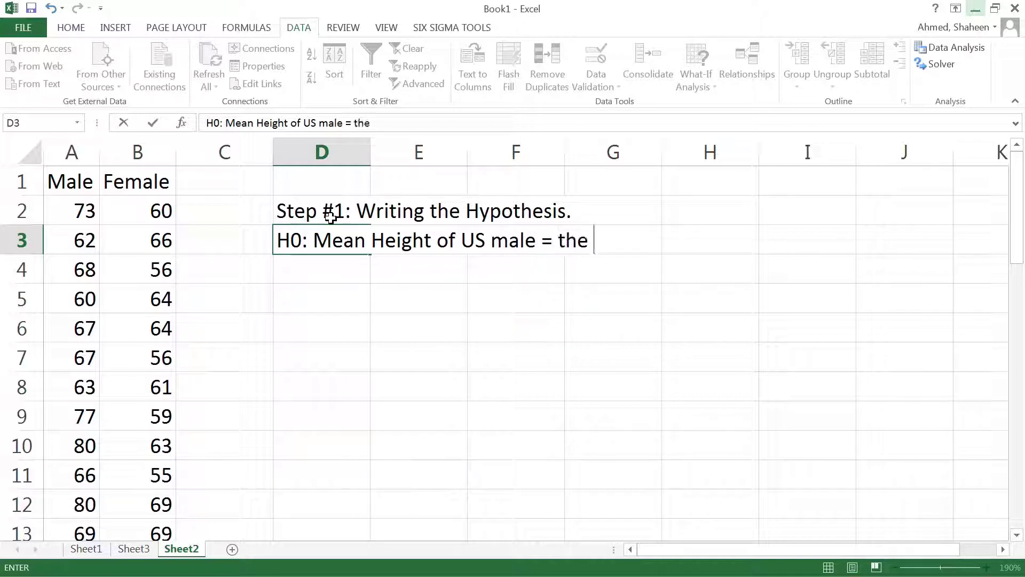
type("mean height of ")
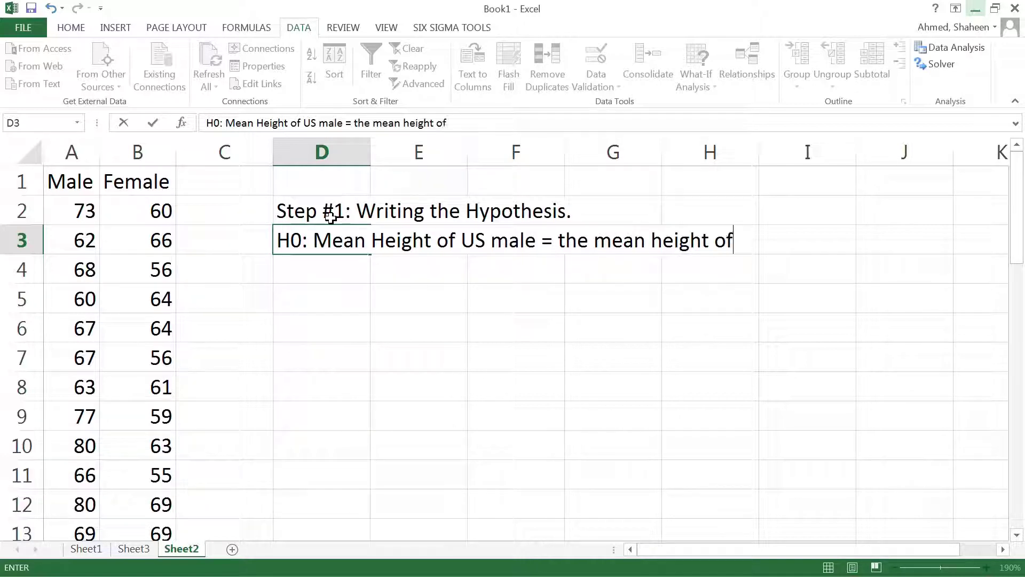
type("US female")
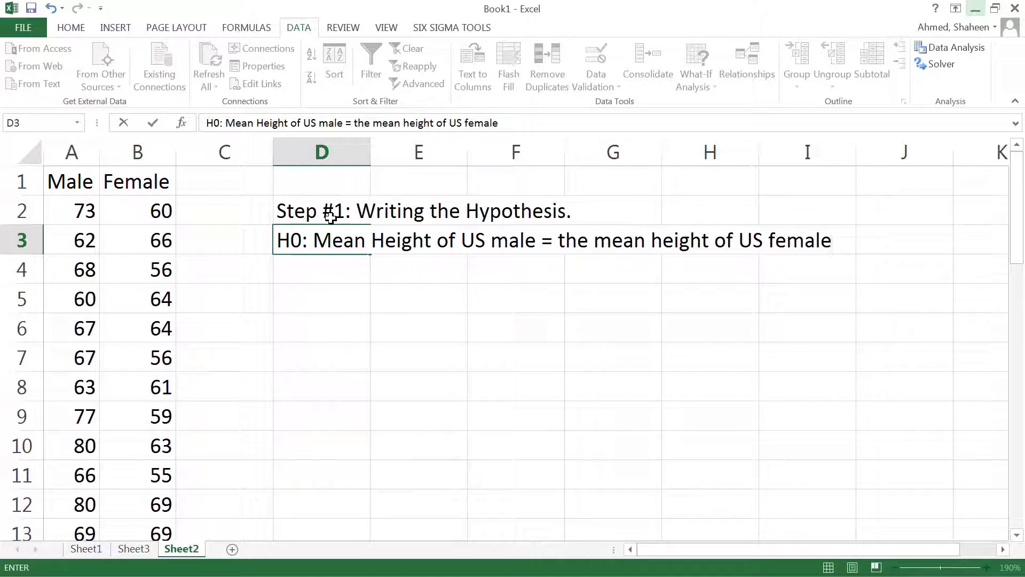
type(".")
key("Return")
Enter the alternative hypothesis "HA: Mean height of US male is more than the mean height of US female." in cell D4.
type("HA")
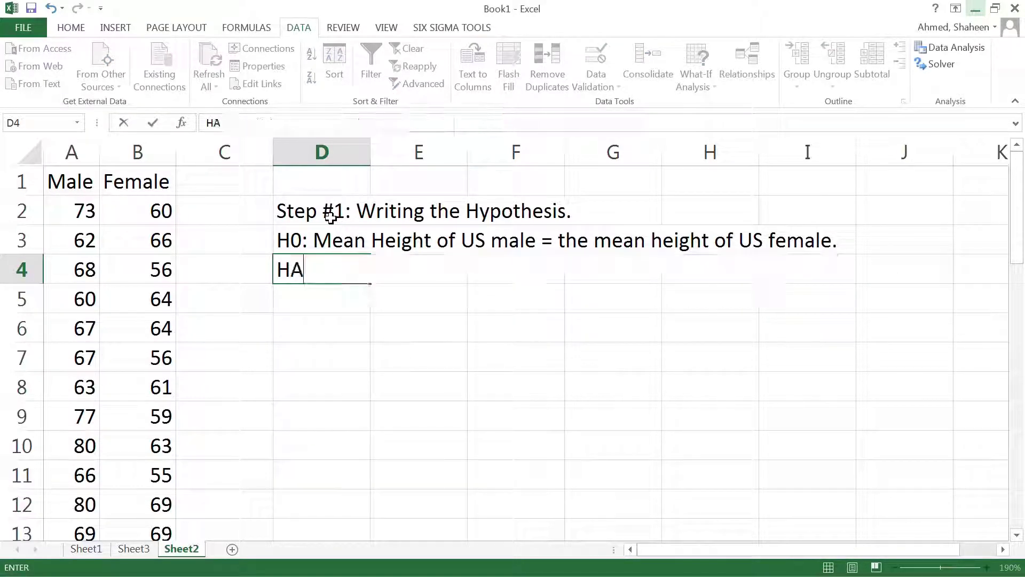
type(": Me")
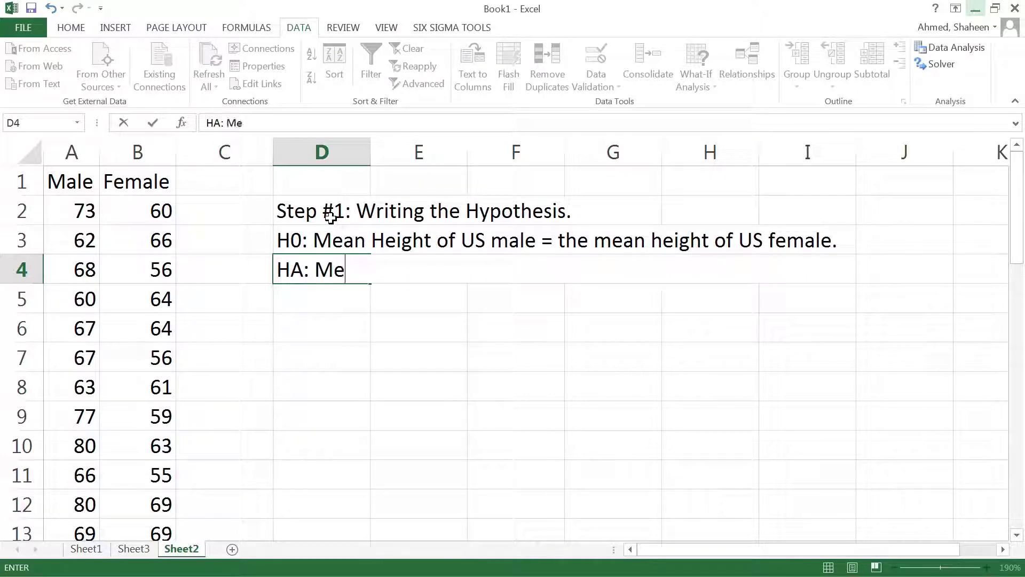
type("an height of")
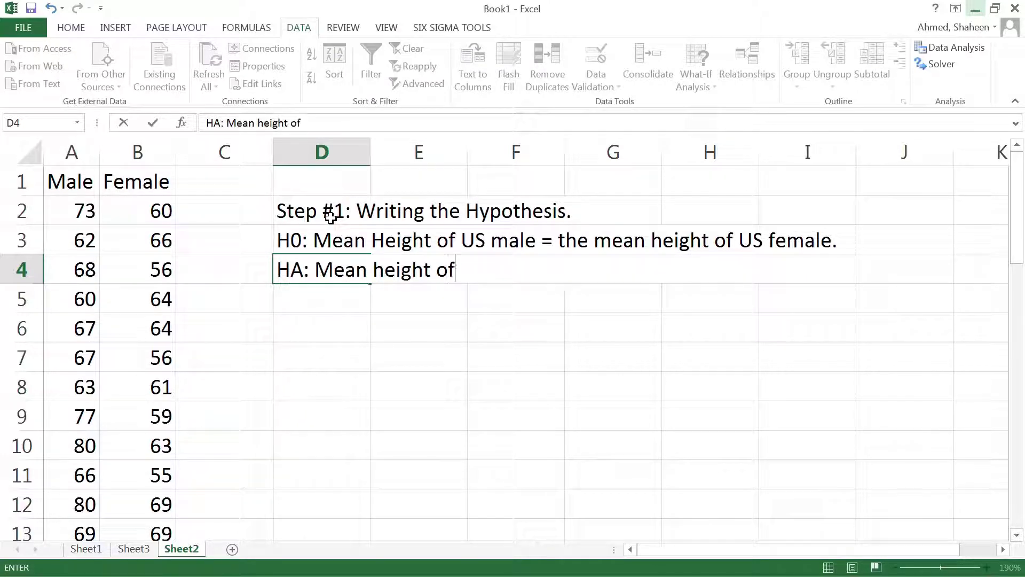
type(" US same!")
key("BackSpace")
key("BackSpace")
key("BackSpace")
key("BackSpace")
key("BackSpace")
type("same!")
key("BackSpace")
key("BackSpace")
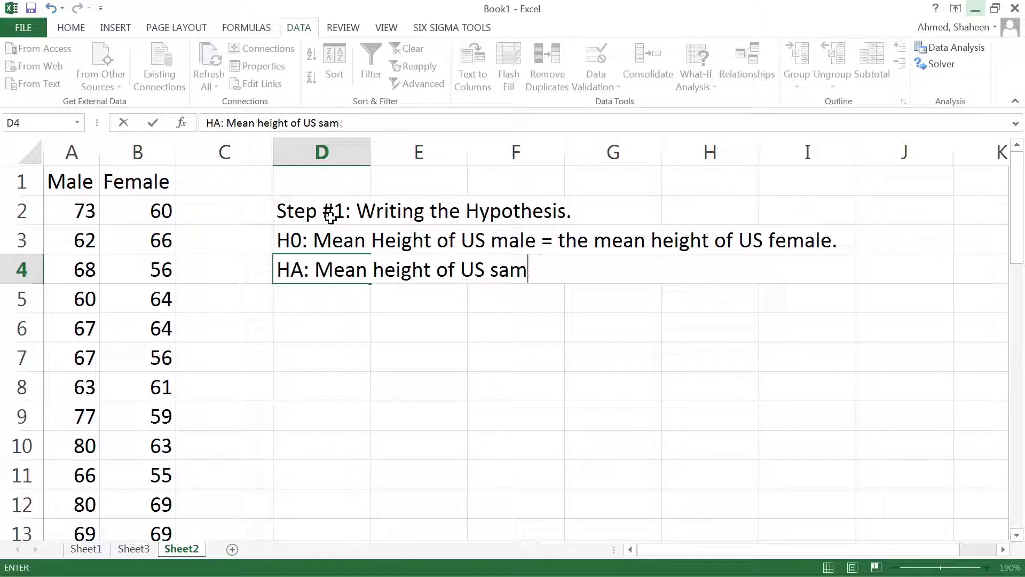
key("BackSpace")
key("BackSpace")
key("BackSpace")
type("male i")
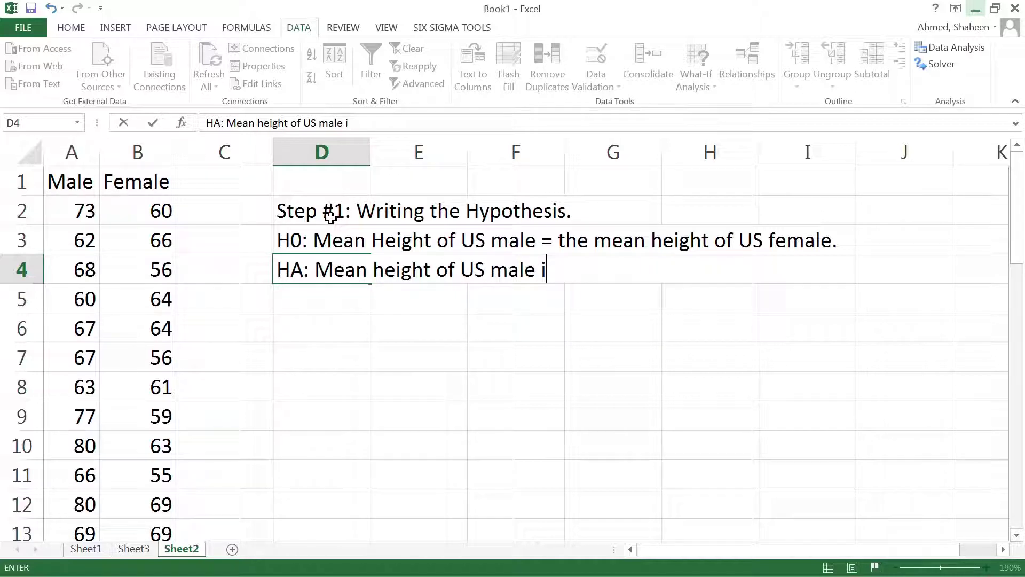
type("s taller than")
key("BackSpace")
key("BackSpace")
key("BackSpace")
key("BackSpace")
key("BackSpace")
key("BackSpace")
key("BackSpace")
key("BackSpace")
key("BackSpace")
key("BackSpace")
key("BackSpace")
type("more th")
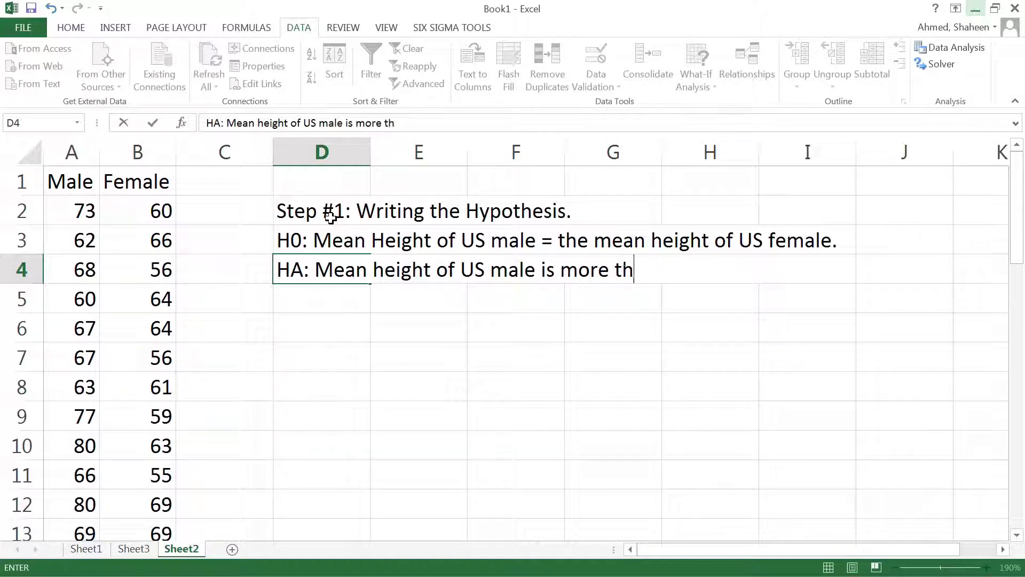
type("an the mean he")
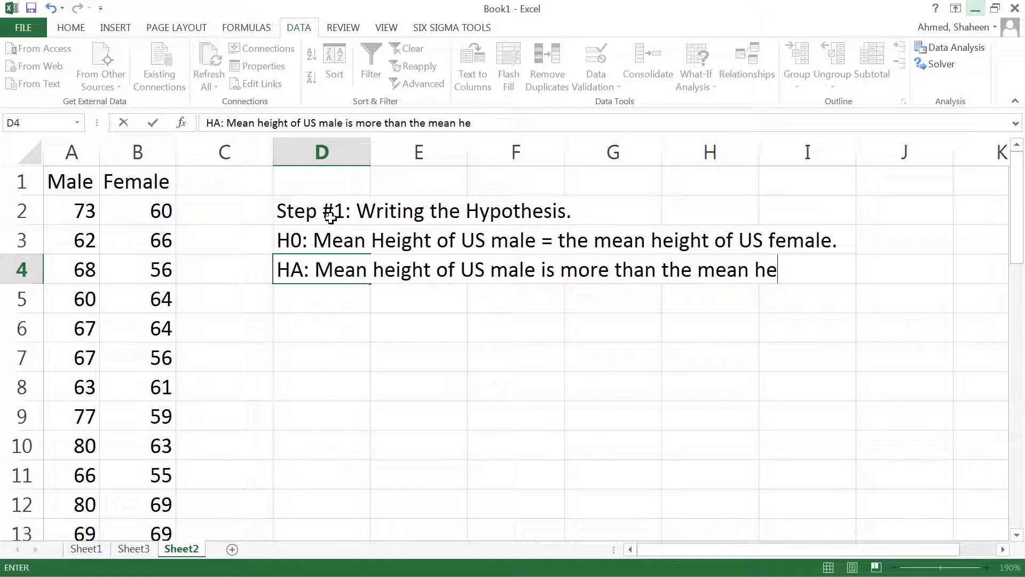
type("ight of US")
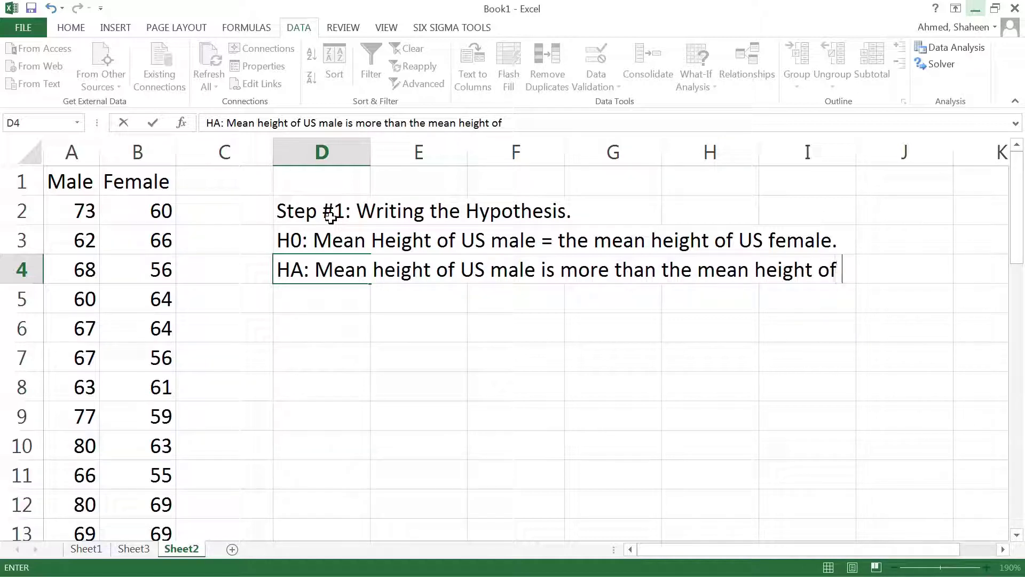
type(" femael.")
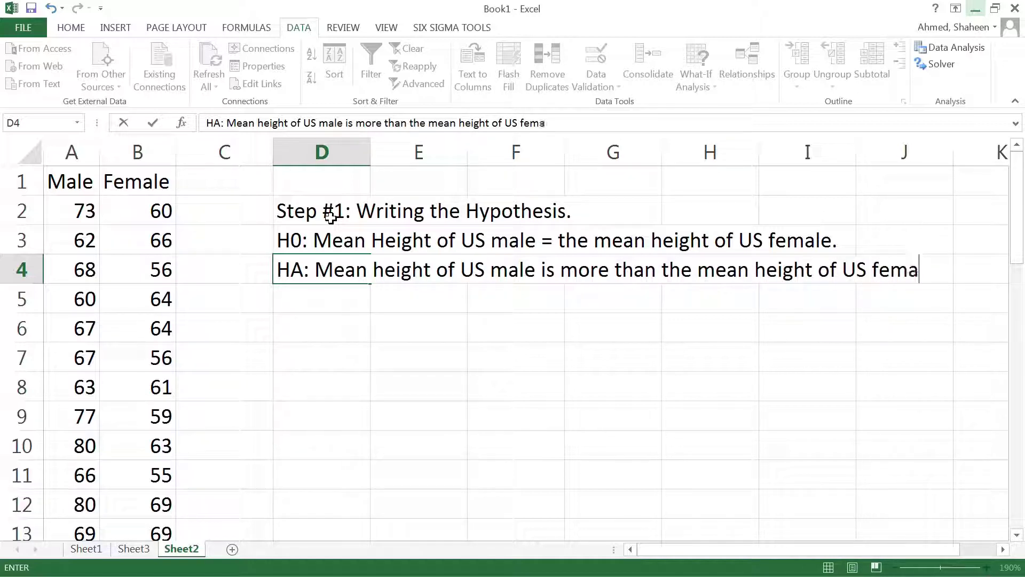
key("BackSpace")
key("BackSpace")
key("BackSpace")
type("le.")
key("Return")
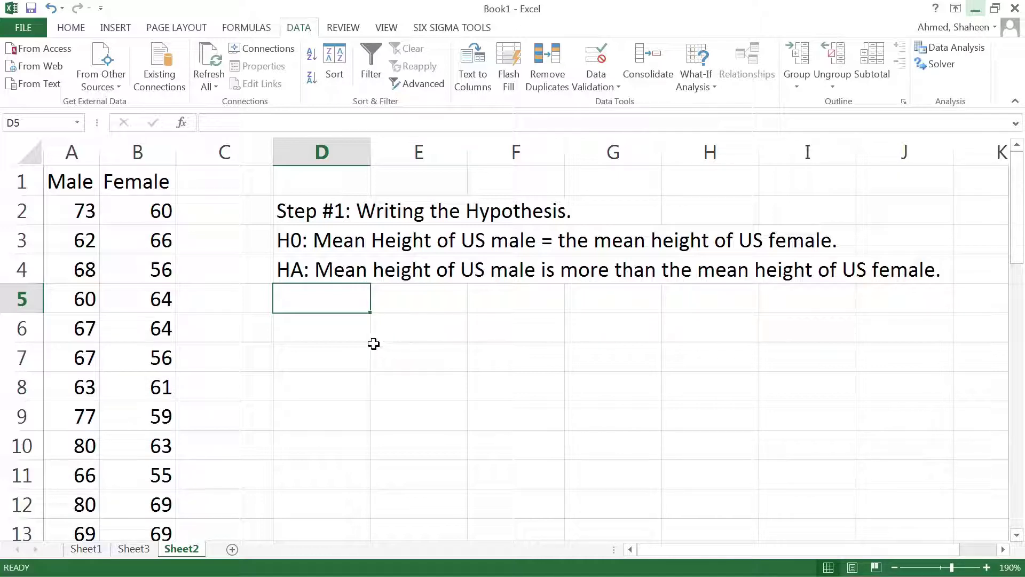
Make the Step #1 heading in cell D2 bold.
left_click(305, 212)
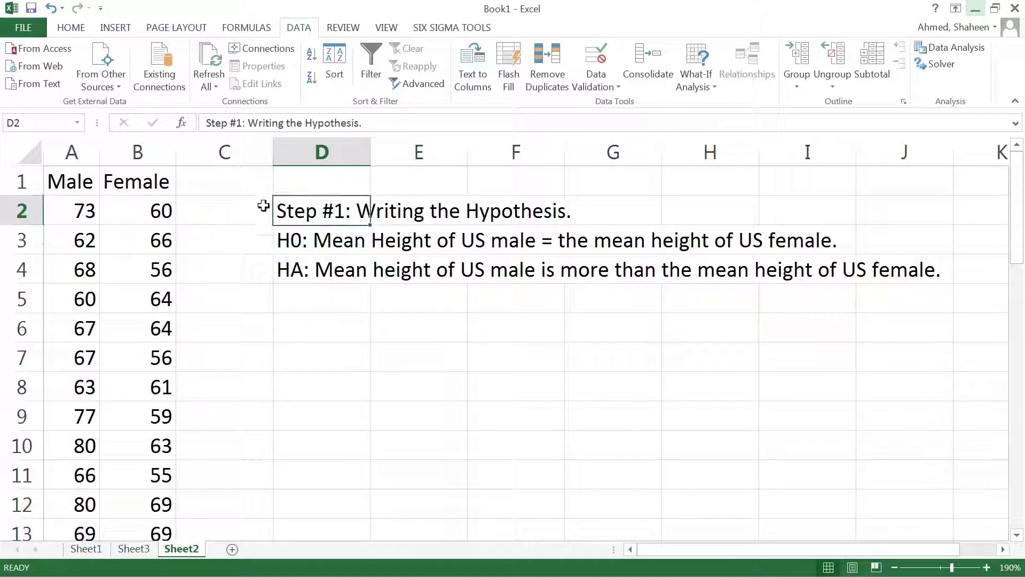
left_click(70, 28)
left_click(128, 77)
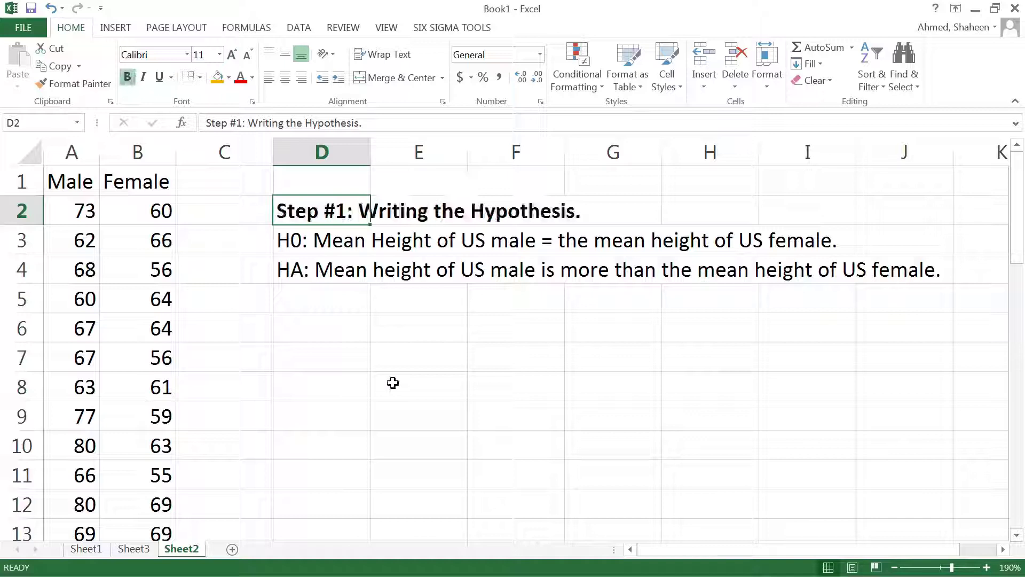
Enter the heading "Step #2. Method. Two-sample t-test" in cell D6.
left_click(321, 332)
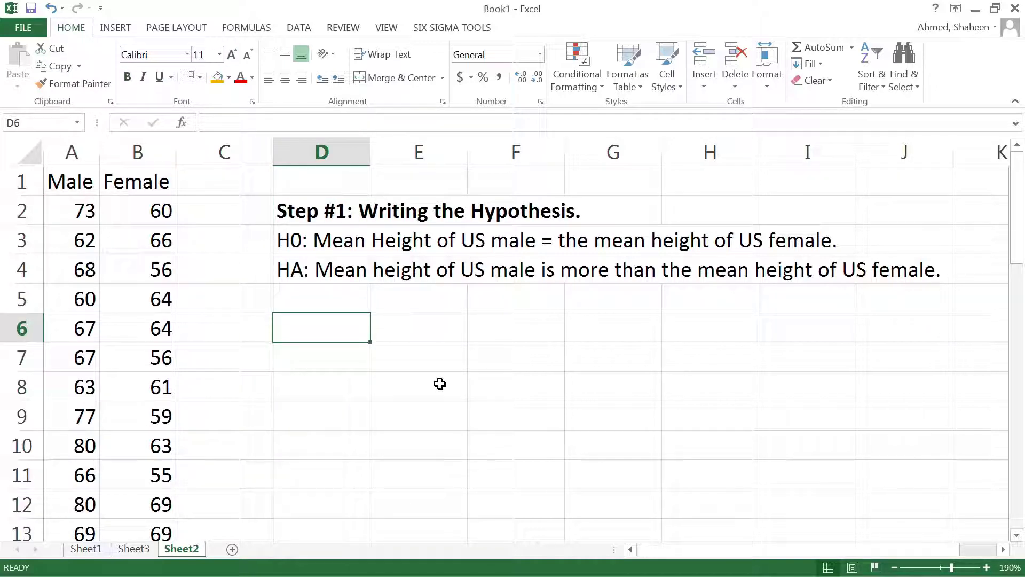
type("Mech")
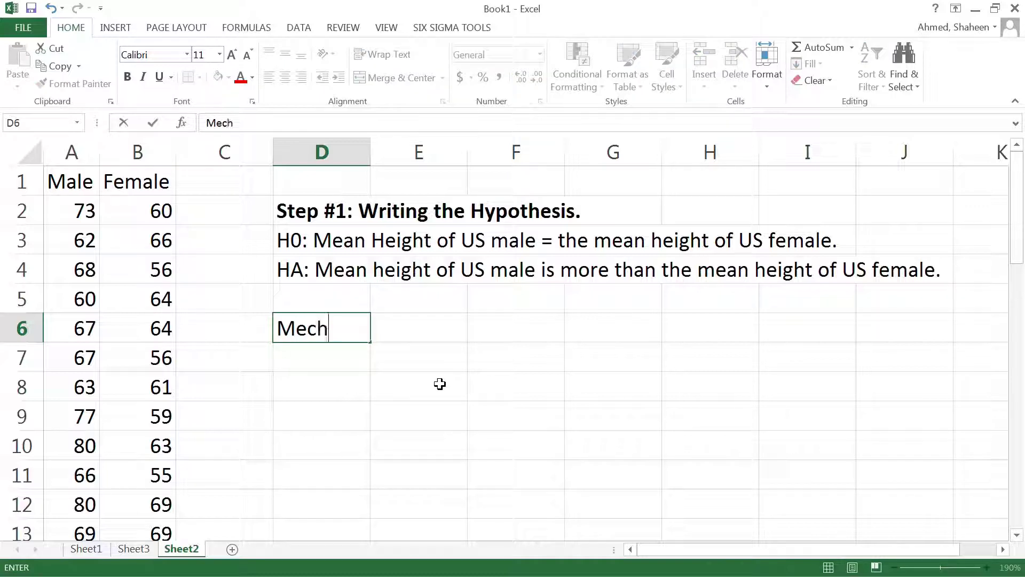
key("BackSpace")
key("BackSpace")
key("BackSpace")
key("BackSpace")
type("Step ")
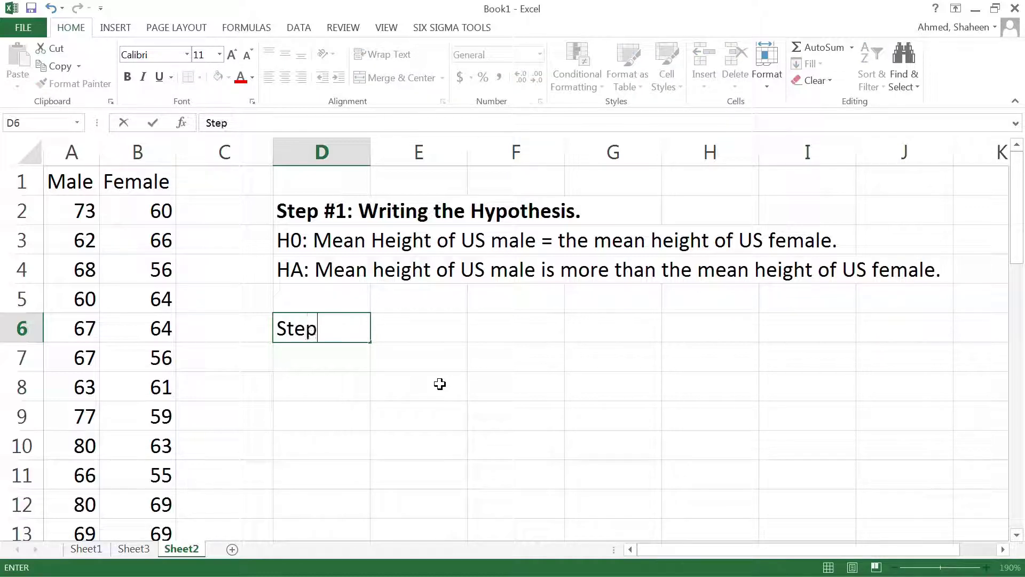
type("#2. Method. ")
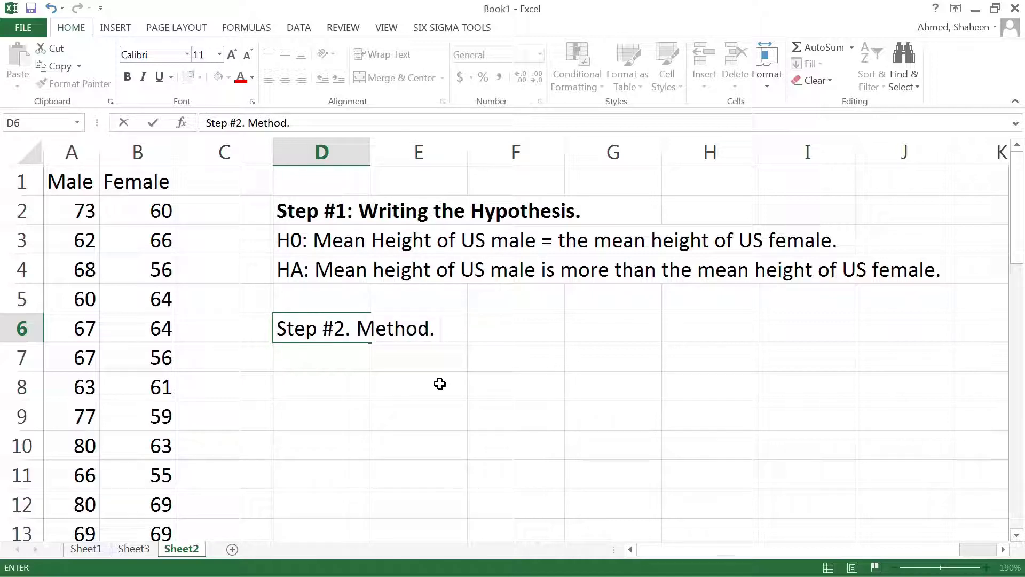
type("Two -sampl")
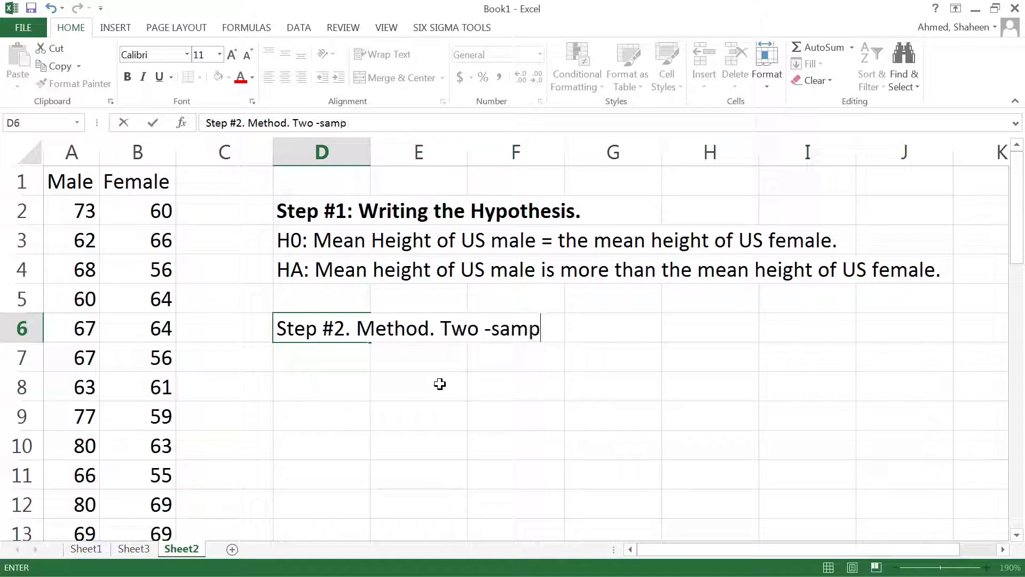
key("BackSpace")
key("BackSpace")
key("BackSpace")
key("BackSpace")
key("BackSpace")
key("BackSpace")
key("BackSpace")
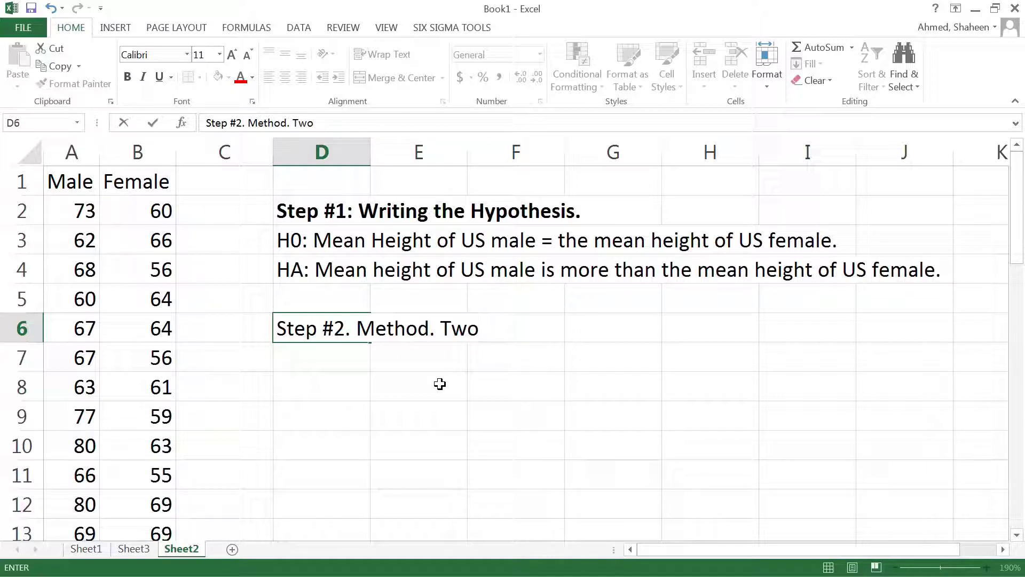
type("-sample ")
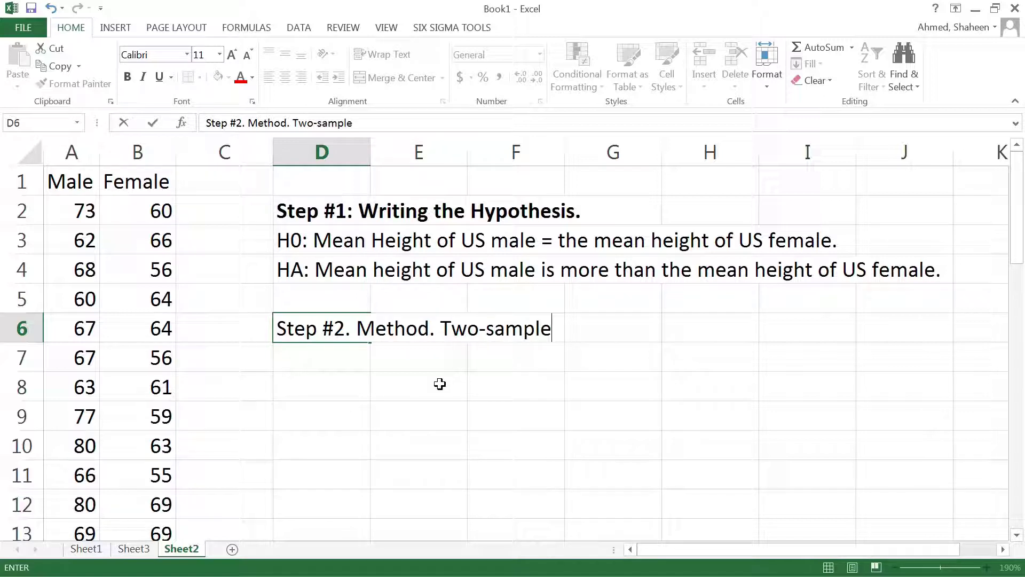
type("t-test")
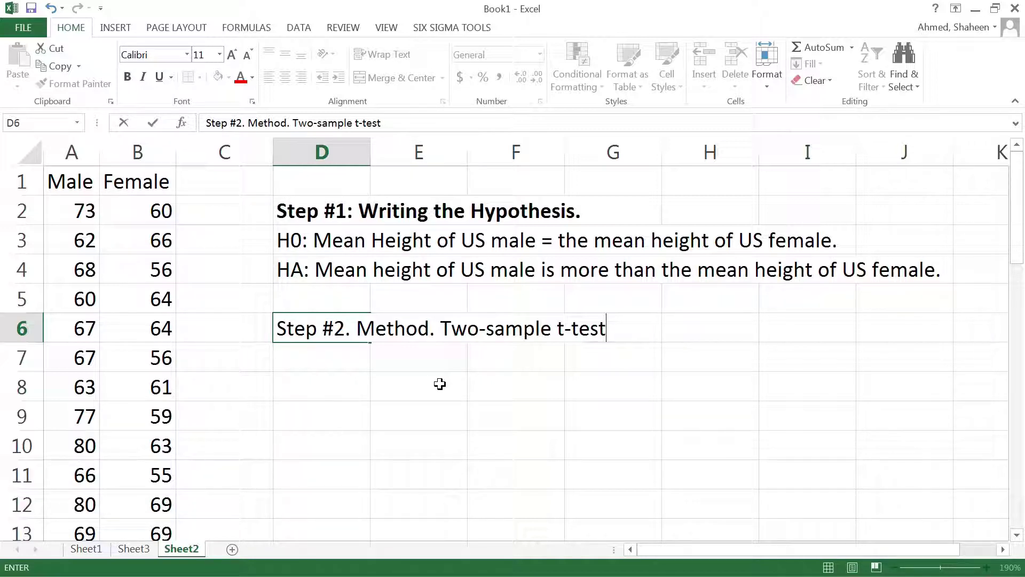
key("Return")
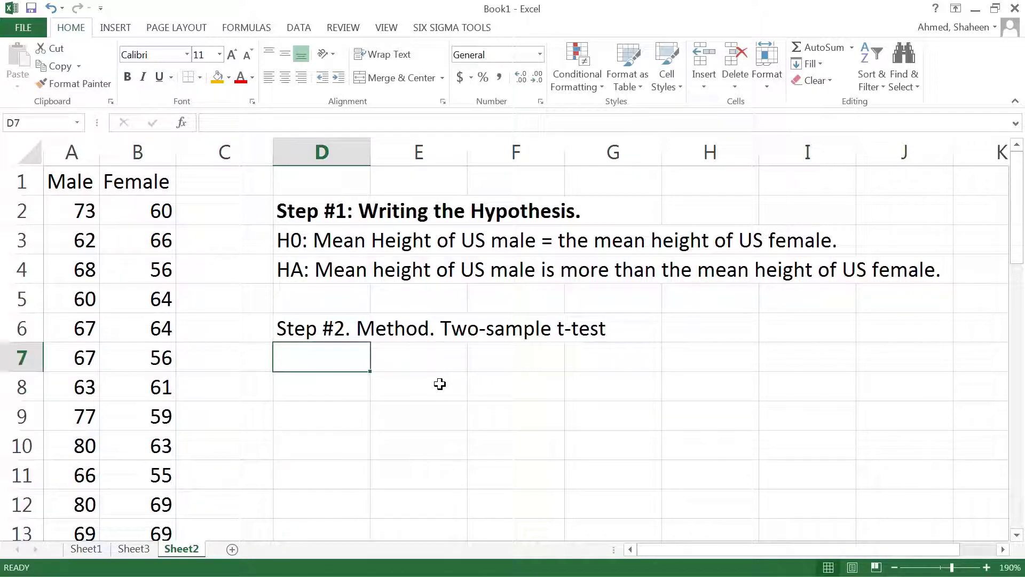
Enter the label "p-value=" in cell D8.
left_click(348, 392)
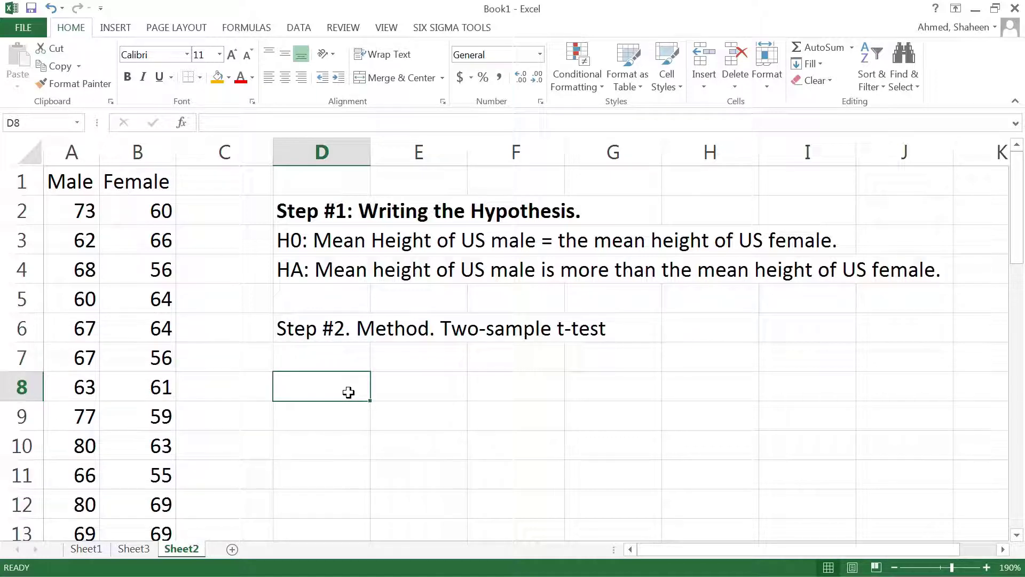
type("p")
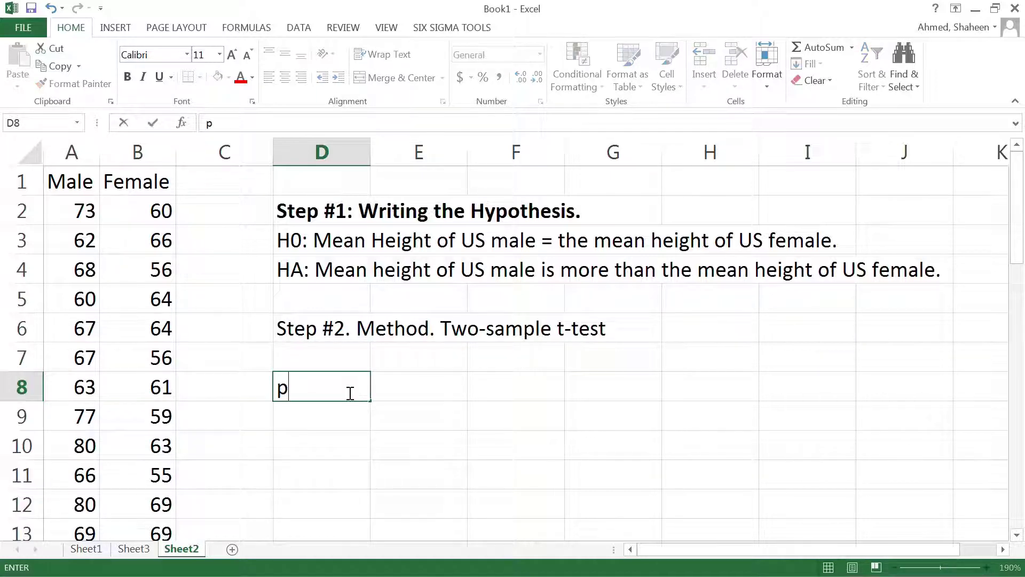
type("-value")
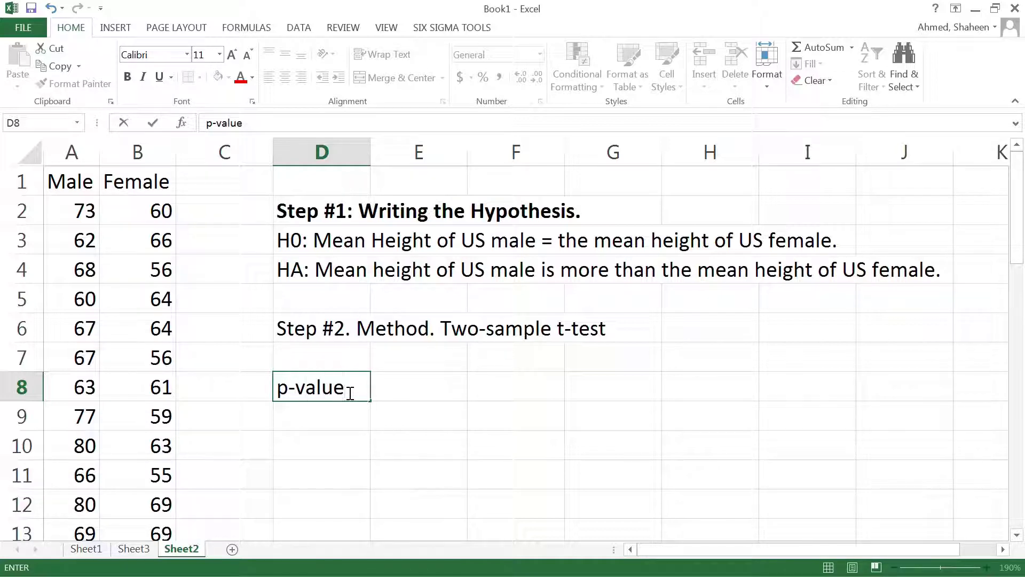
type("=")
key("Tab")
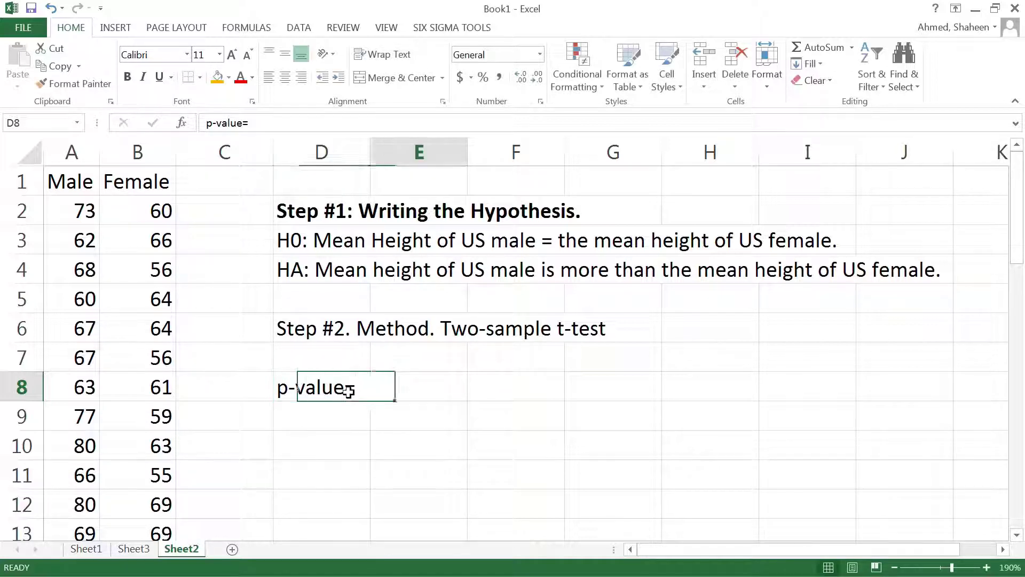
Begin a TTEST formula in cell E8 with the whole Male column A:A and Female column B:B as its two arrays.
type("=t")
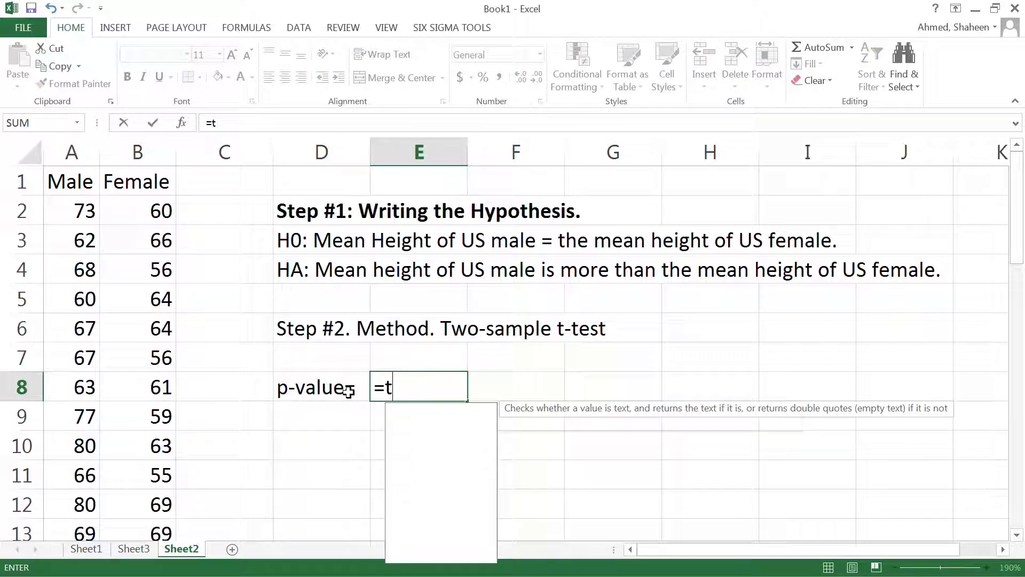
type("test(")
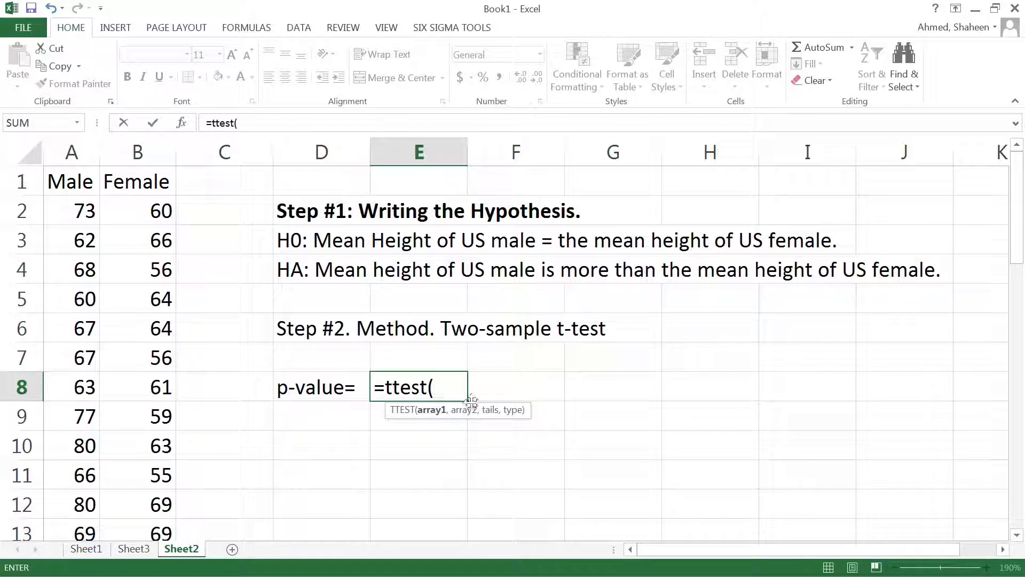
left_click(94, 152)
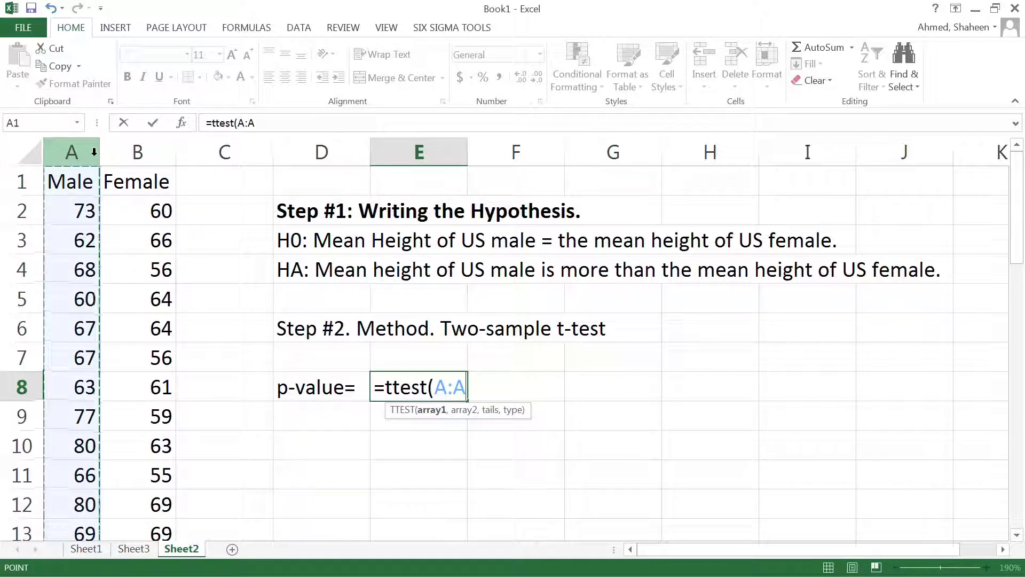
type(",")
left_click(136, 153)
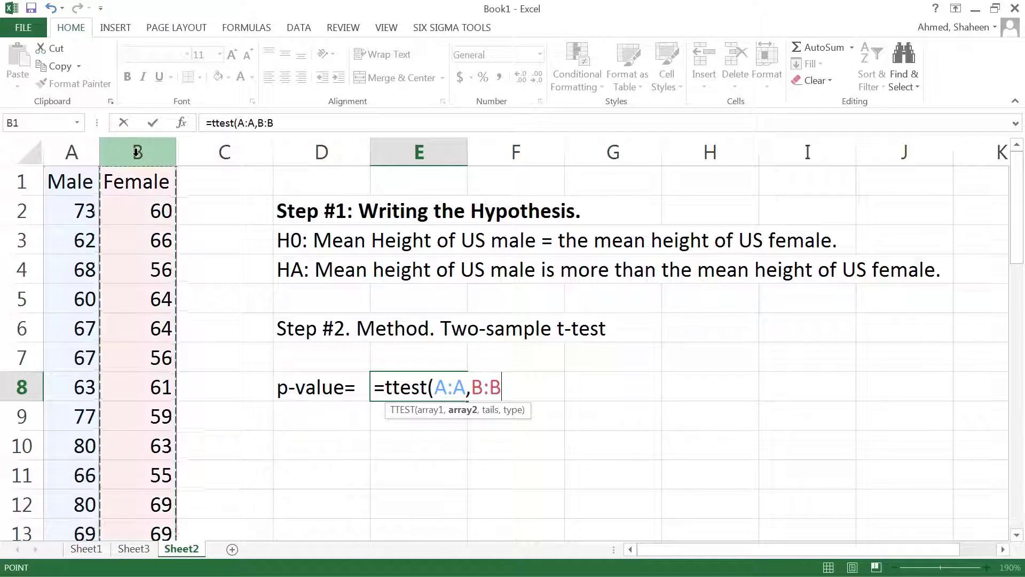
type("l")
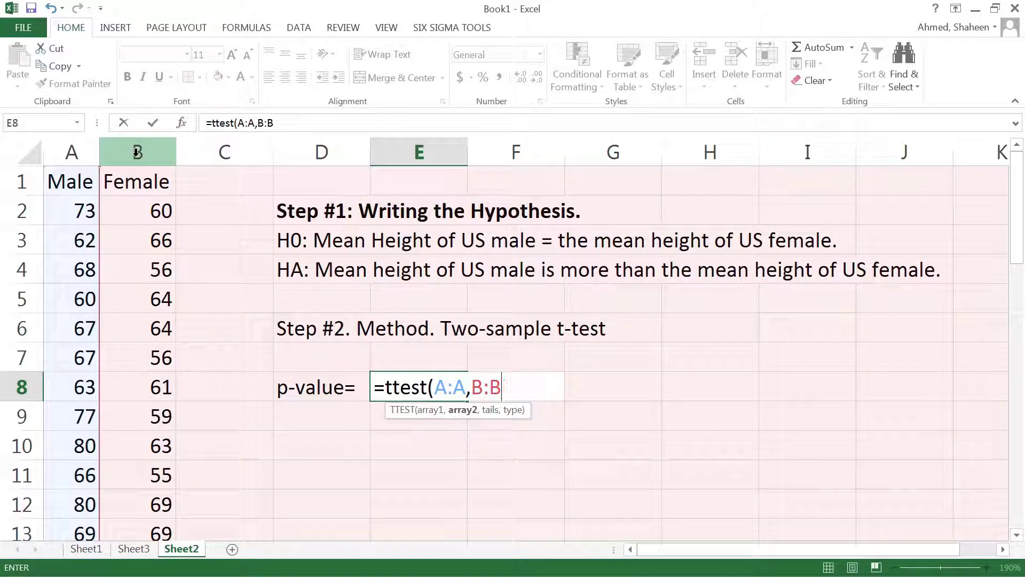
type(",")
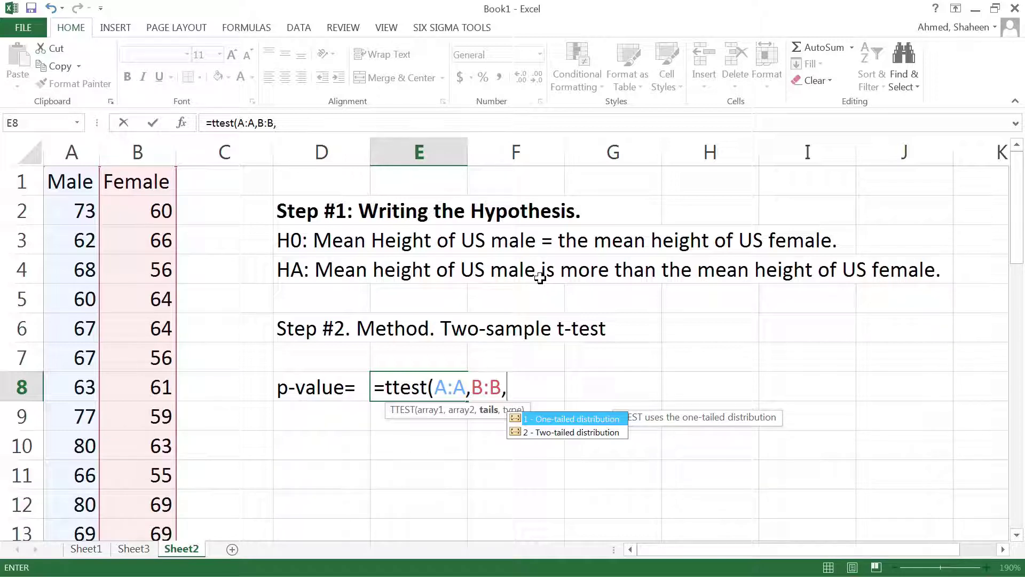
Complete the TTEST formula in E8 with tails 1 (one-tailed) and type 3 (two-sample unequal variance).
double_click(559, 419)
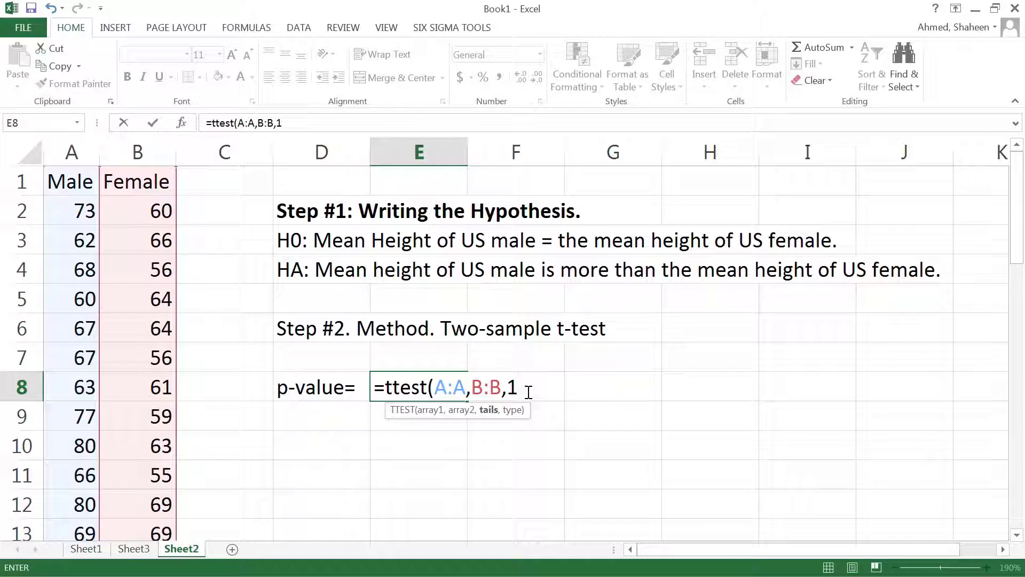
type(",")
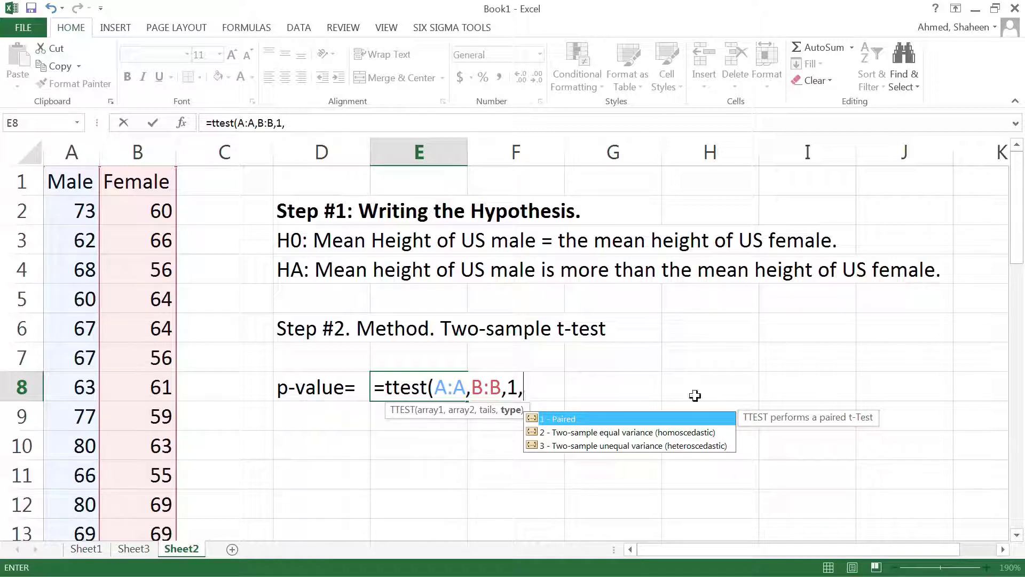
left_click(612, 439)
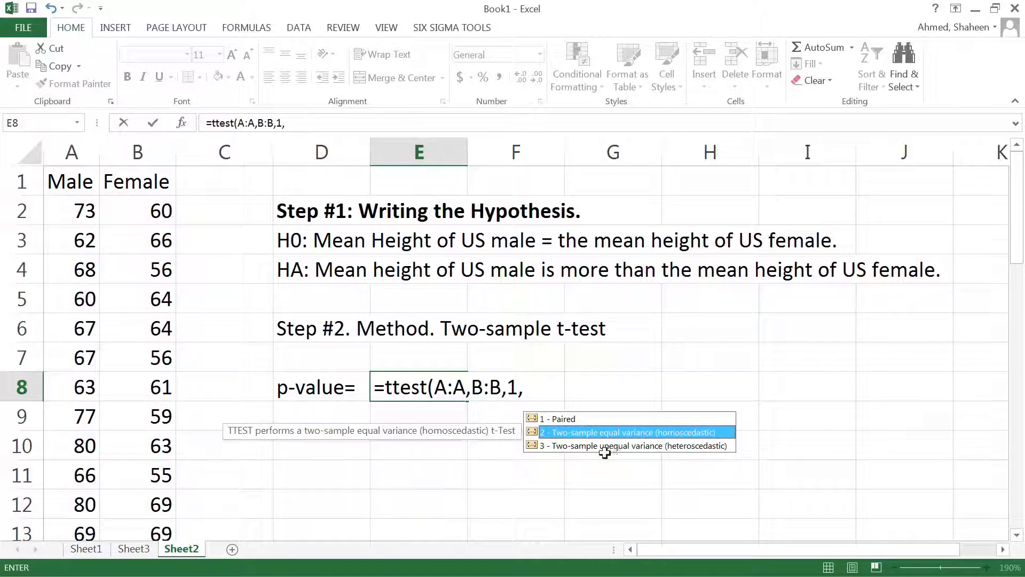
left_click(606, 454)
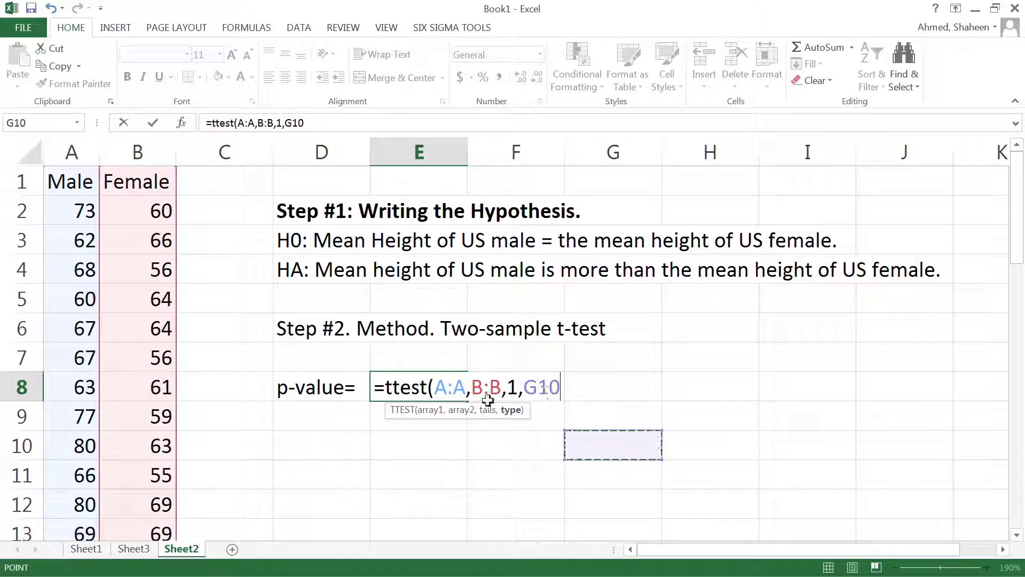
left_click(561, 386)
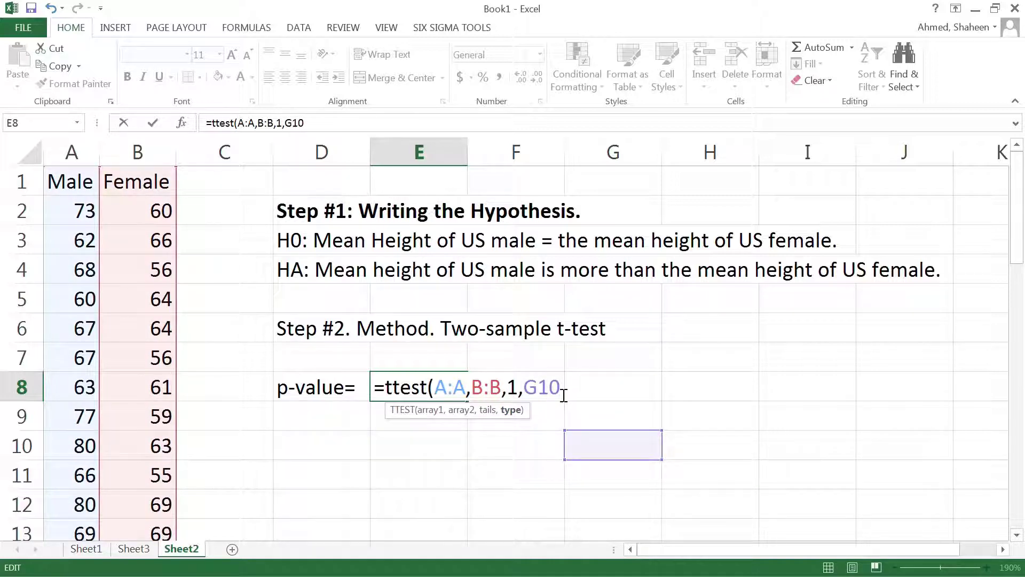
key("BackSpace")
key("BackSpace")
key("BackSpace")
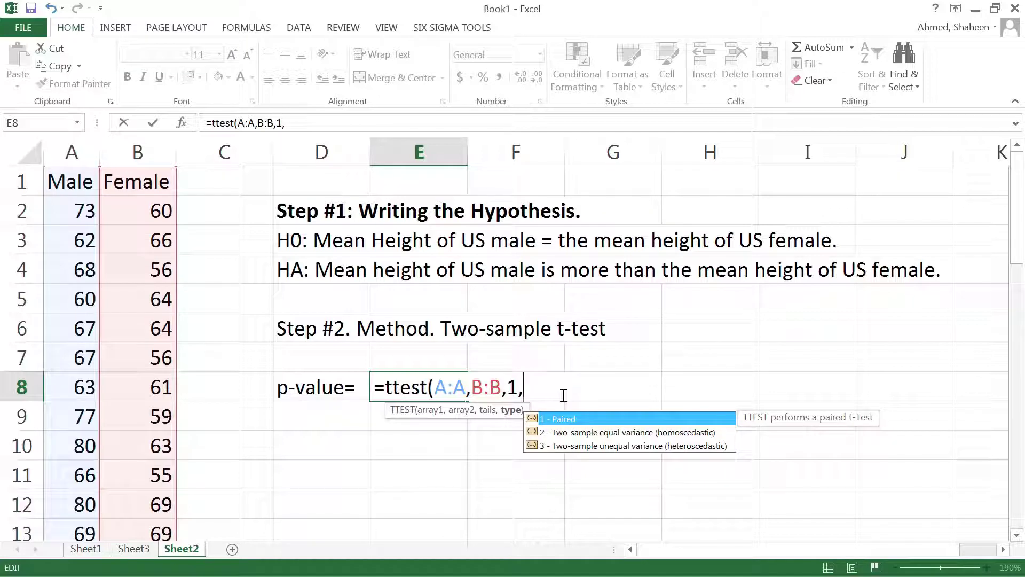
type("3)")
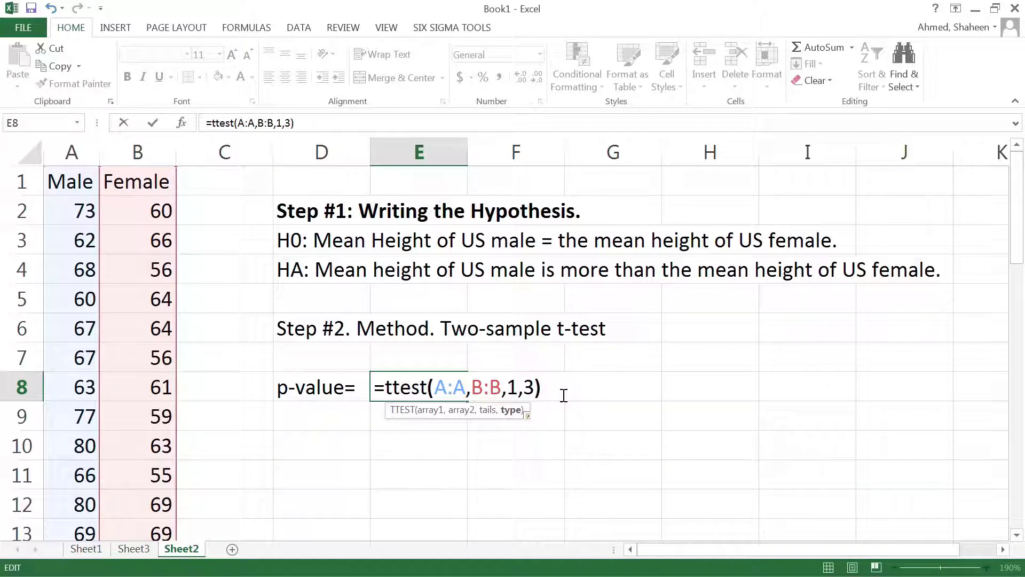
key("Return")
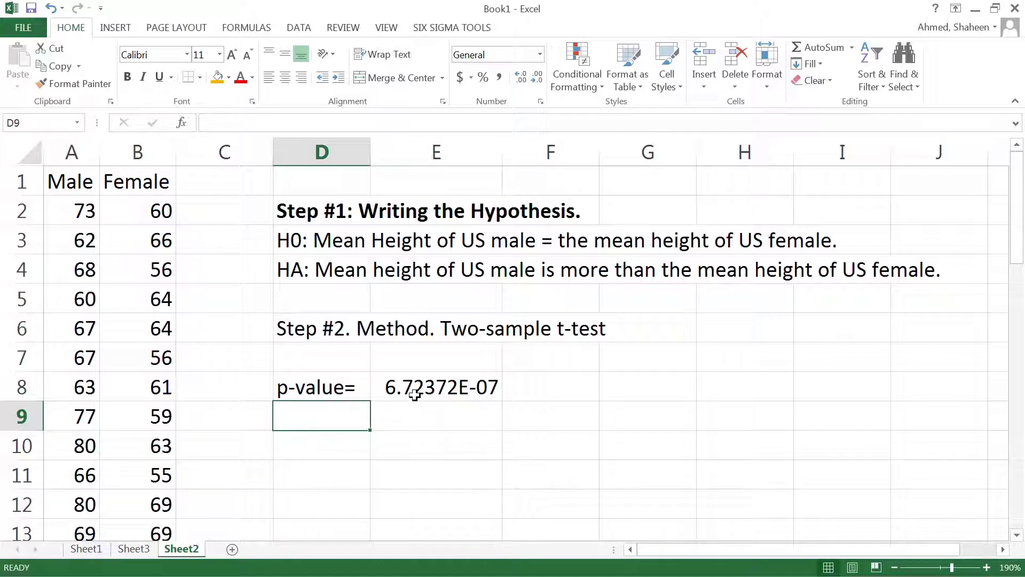
Format the p-value in cell E8 as Number with 7 decimal places.
left_click(519, 389)
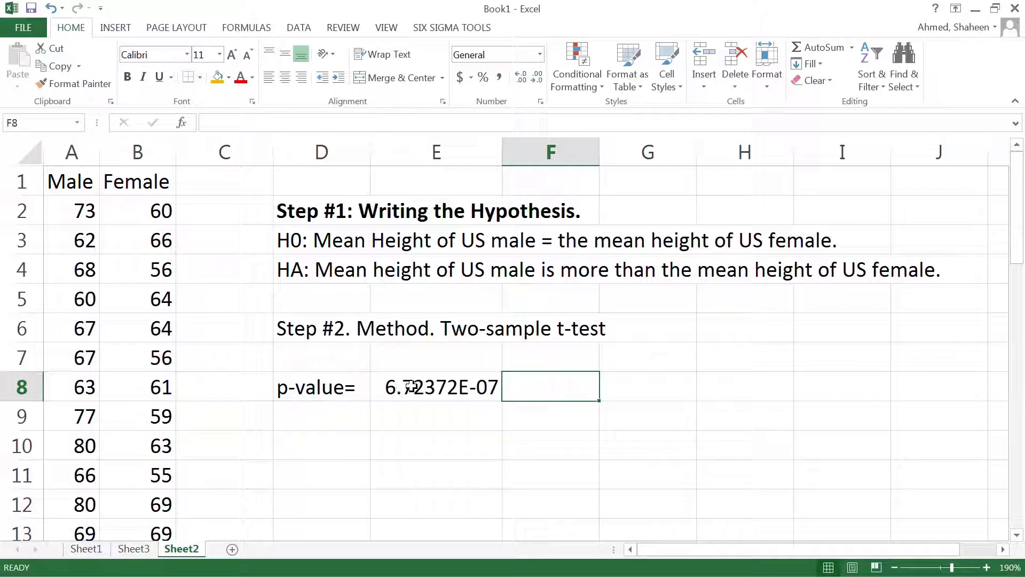
left_click(470, 392)
right_click(474, 390)
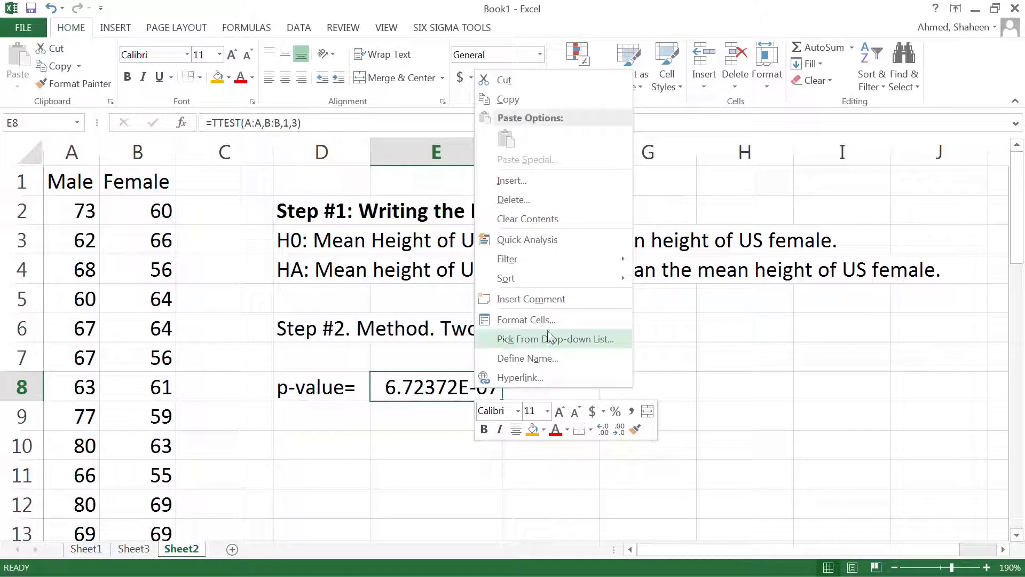
left_click(529, 319)
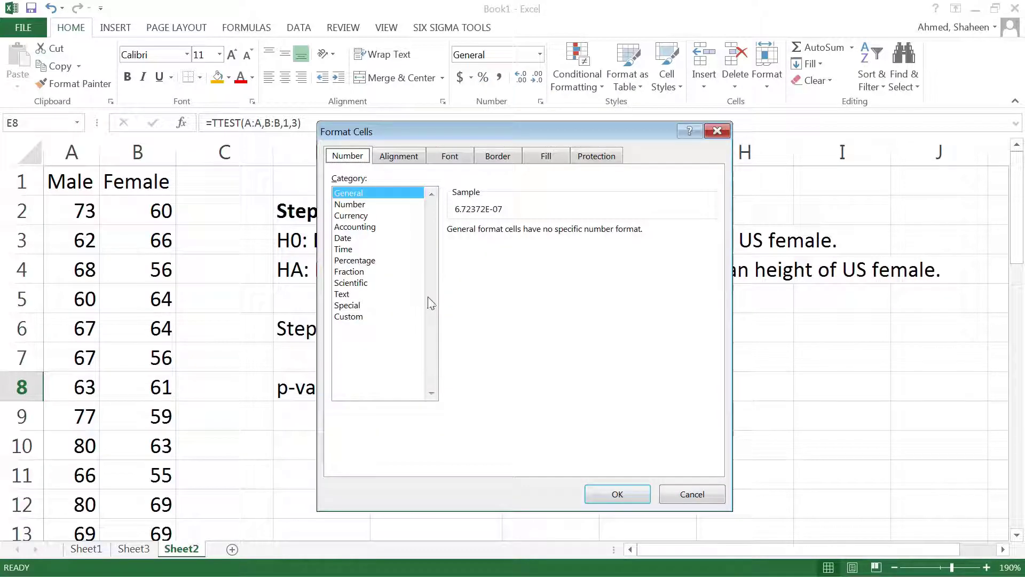
left_click(353, 205)
left_click(556, 227)
left_click(556, 228)
left_click(556, 228)
left_click(555, 227)
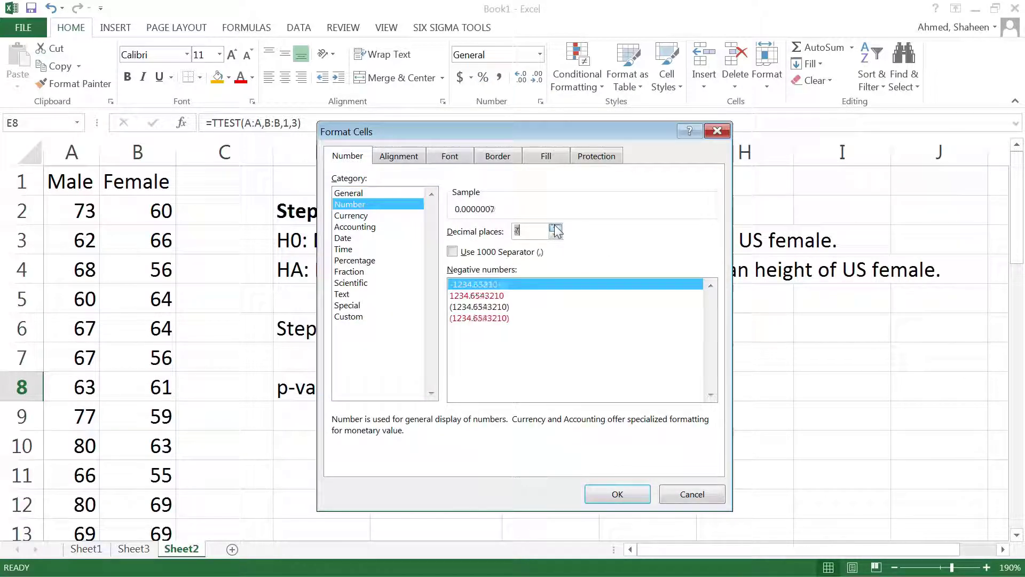
left_click(555, 228)
left_click(618, 493)
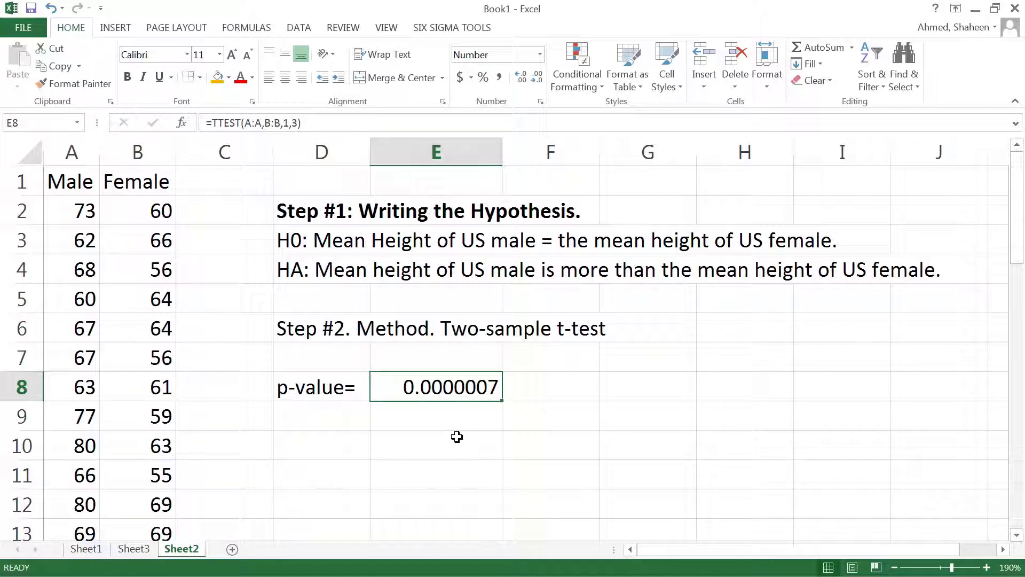
Make the Step #2 heading in cell D6 bold.
left_click(317, 435)
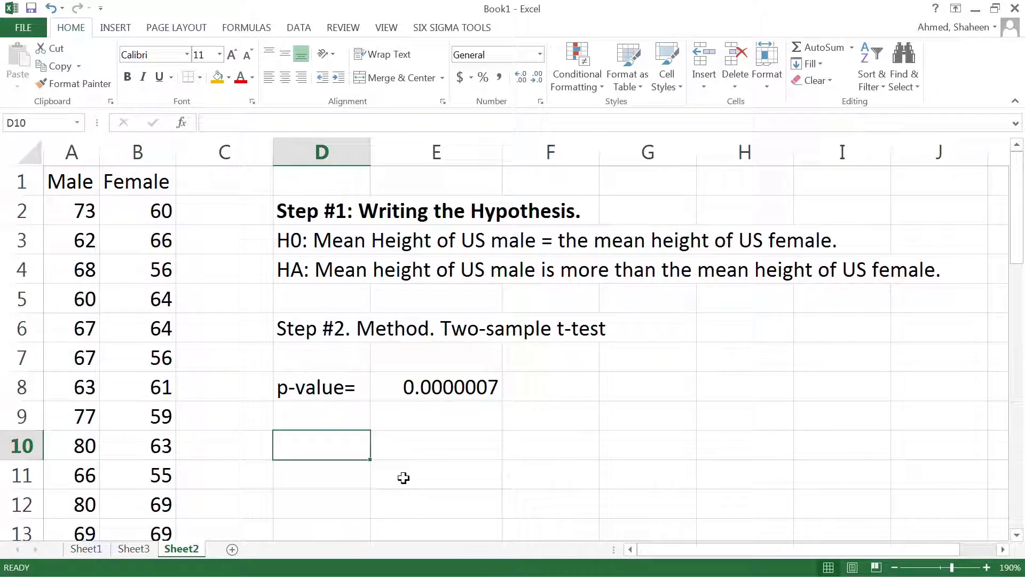
left_click(331, 325)
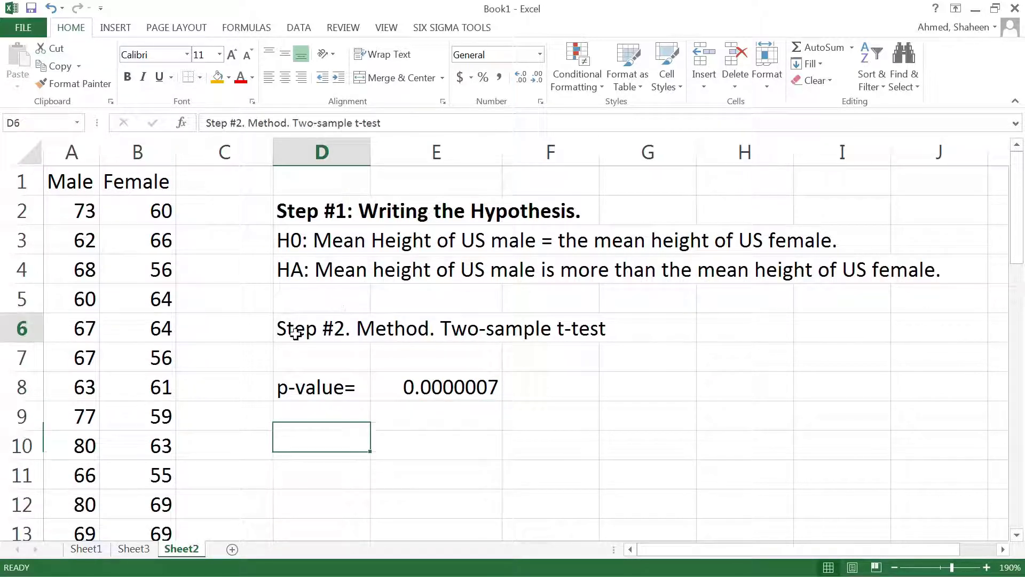
left_click(127, 77)
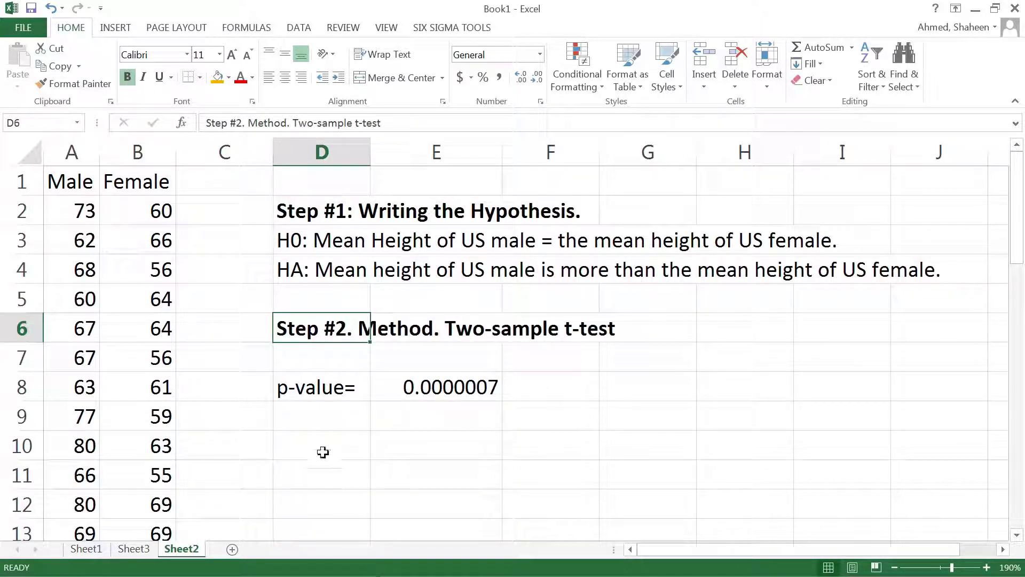
Enter the heading "Step #3. Result." in cell D10.
left_click(322, 450)
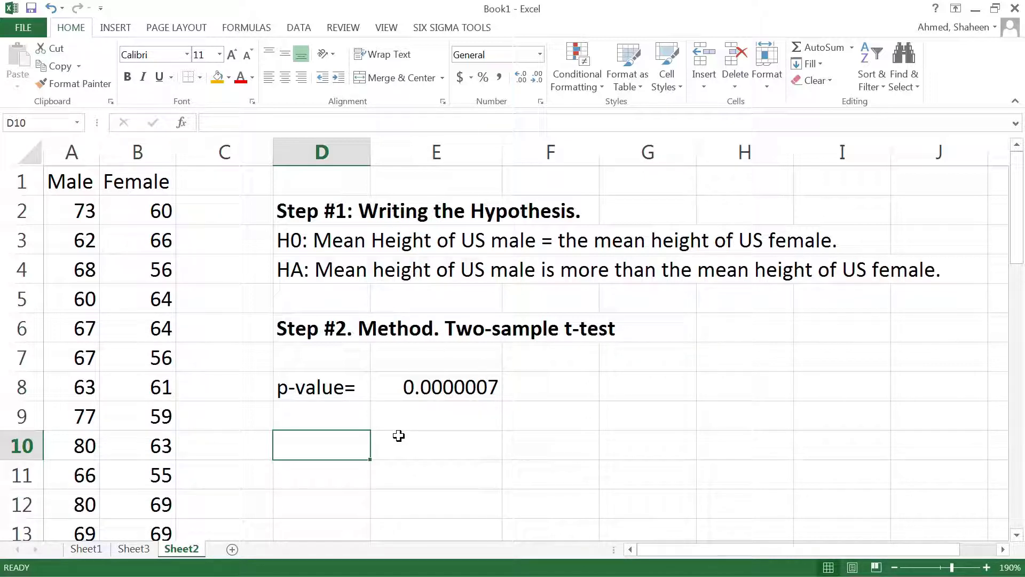
type("Step ")
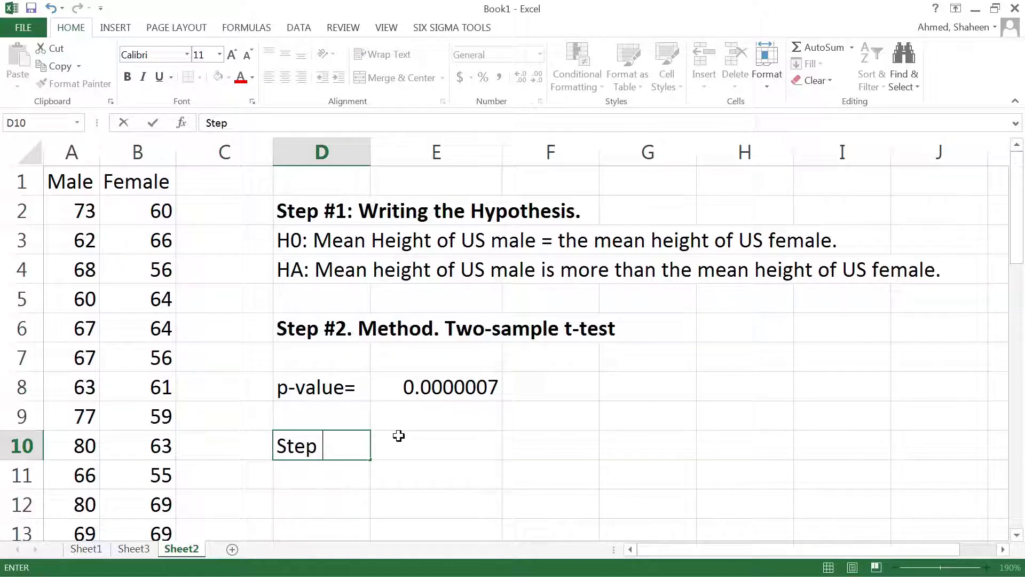
type("#3. Result.")
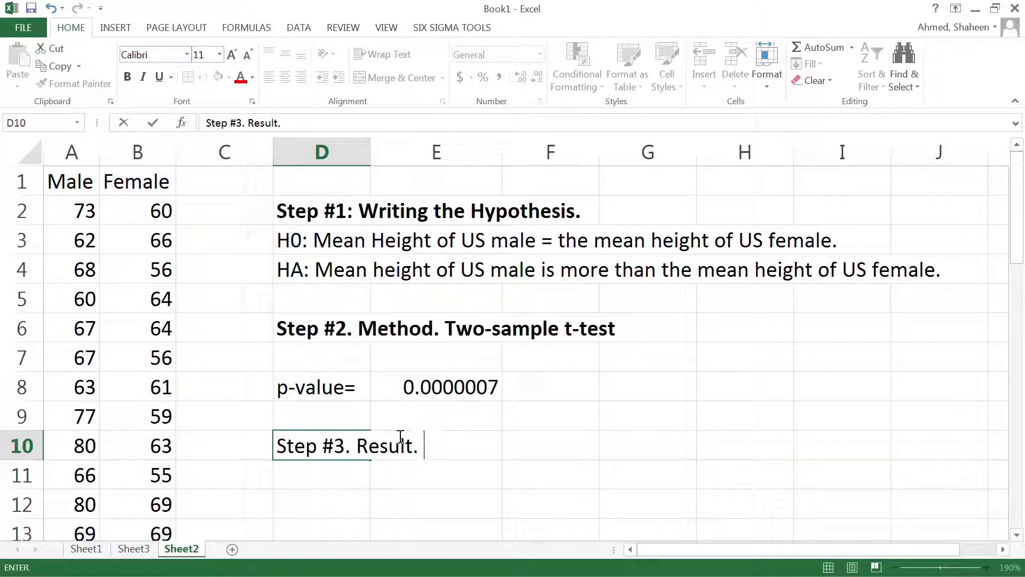
key("Return")
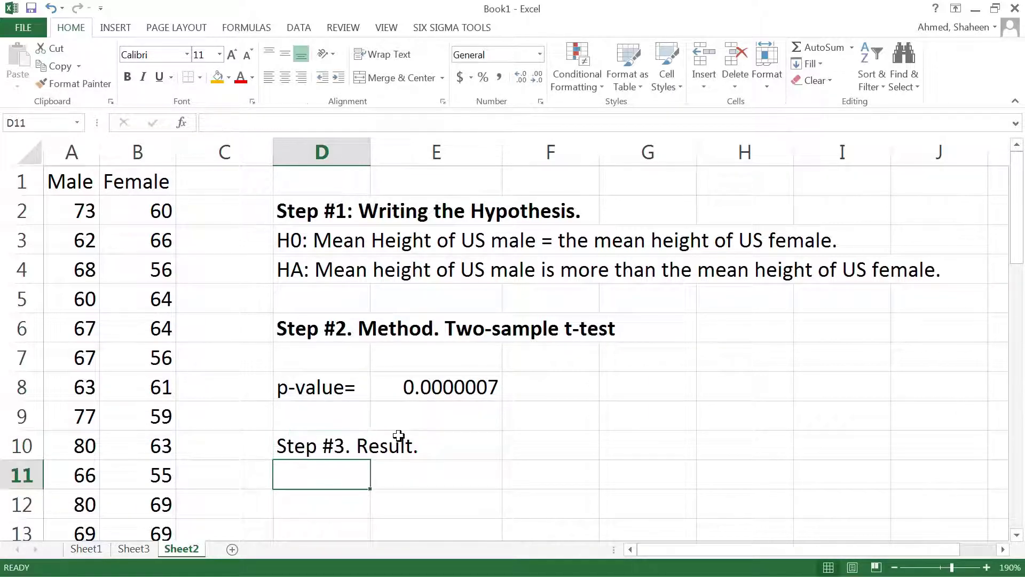
Enter in cell D11 "We reject the null hypothesis because the p-value is smaller (0.00) than the level of significance (0.05).".
type("We reje")
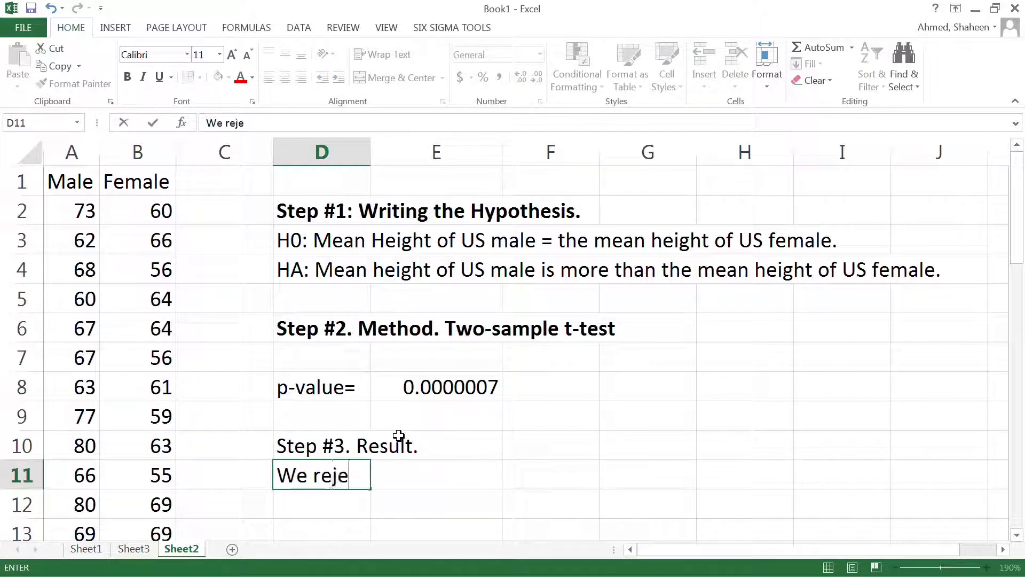
type("ct the null h")
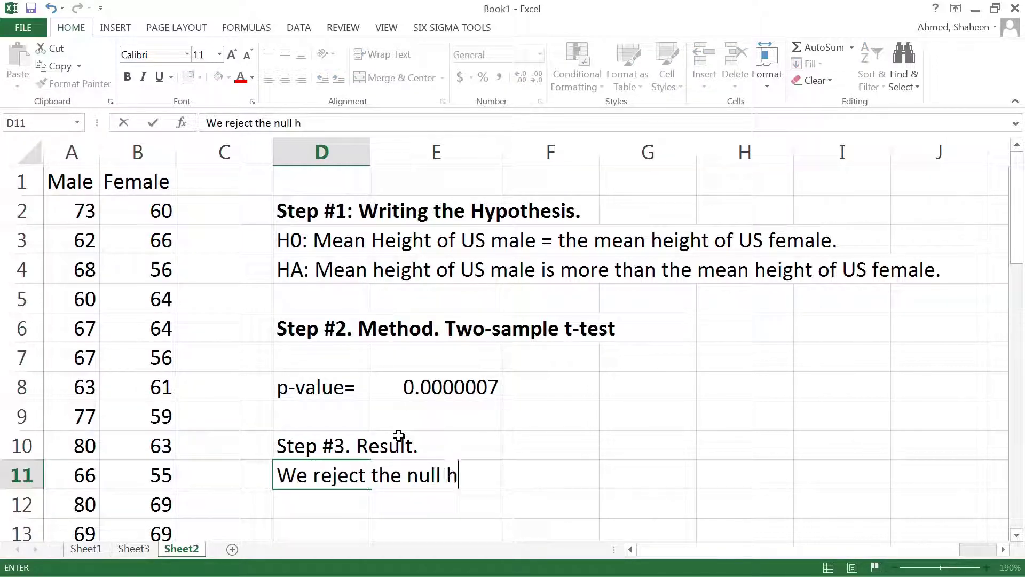
type("ypothesis")
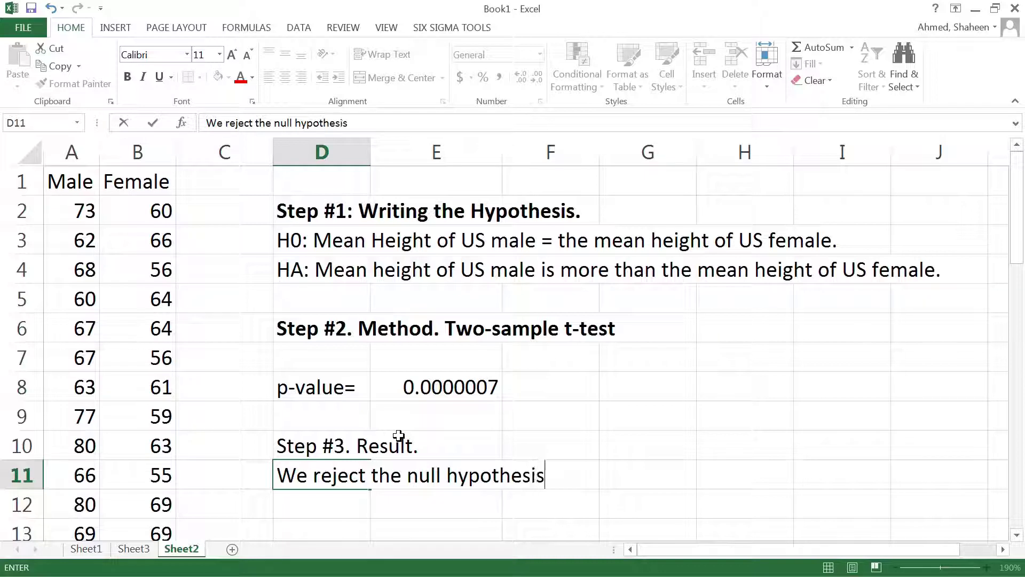
type(" because the p")
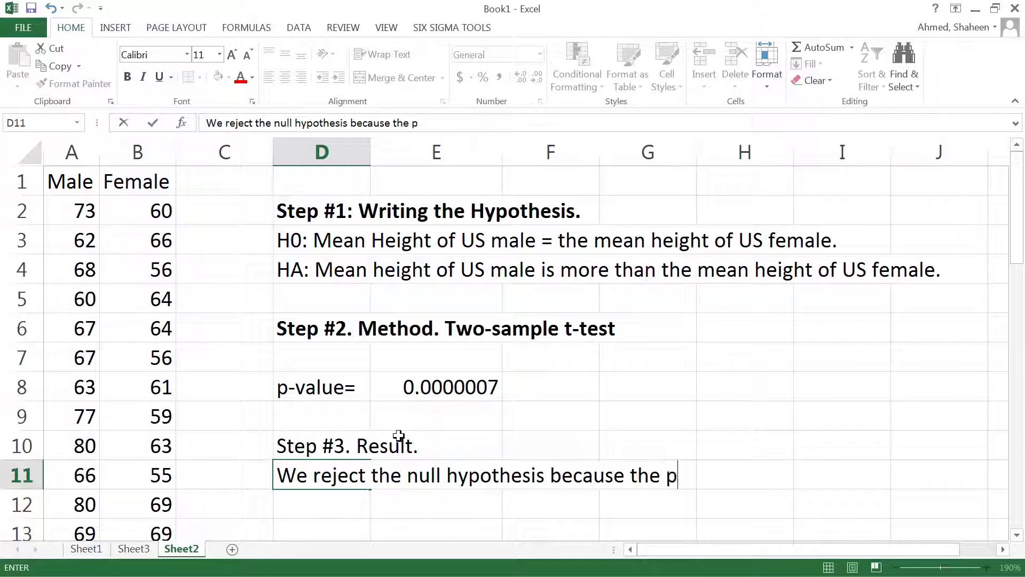
type("-value is ")
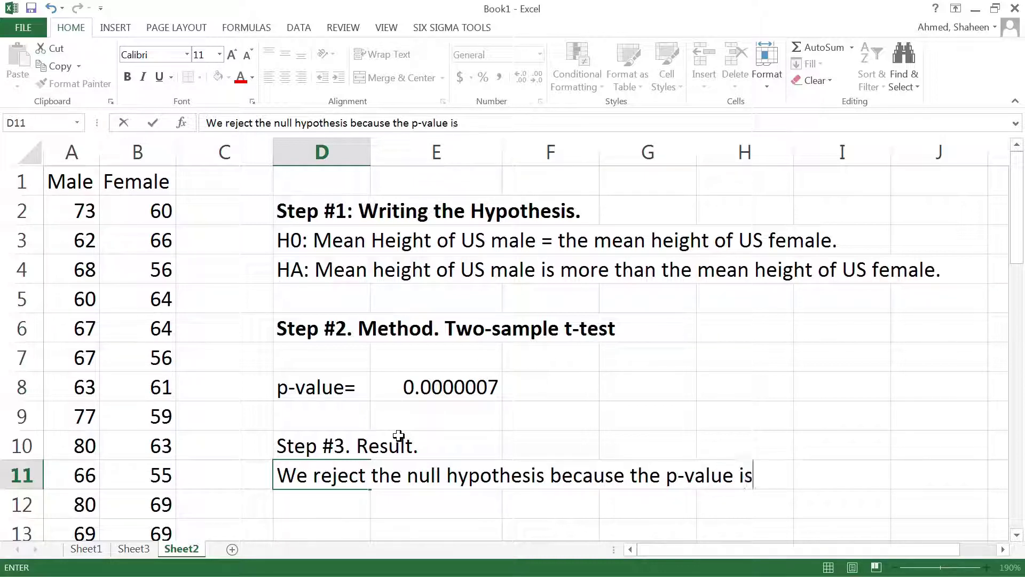
type("smaller ")
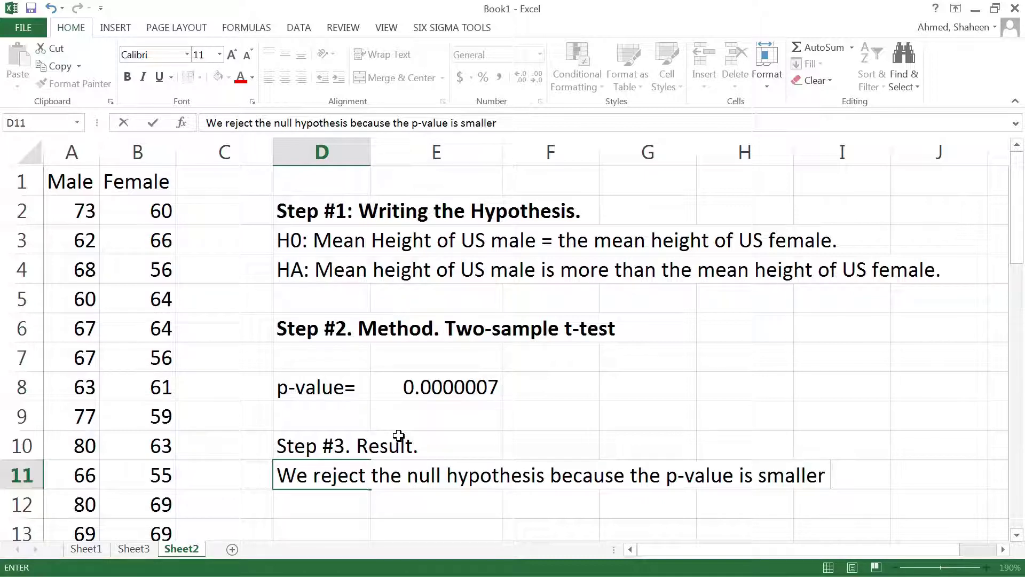
type("(0.00")
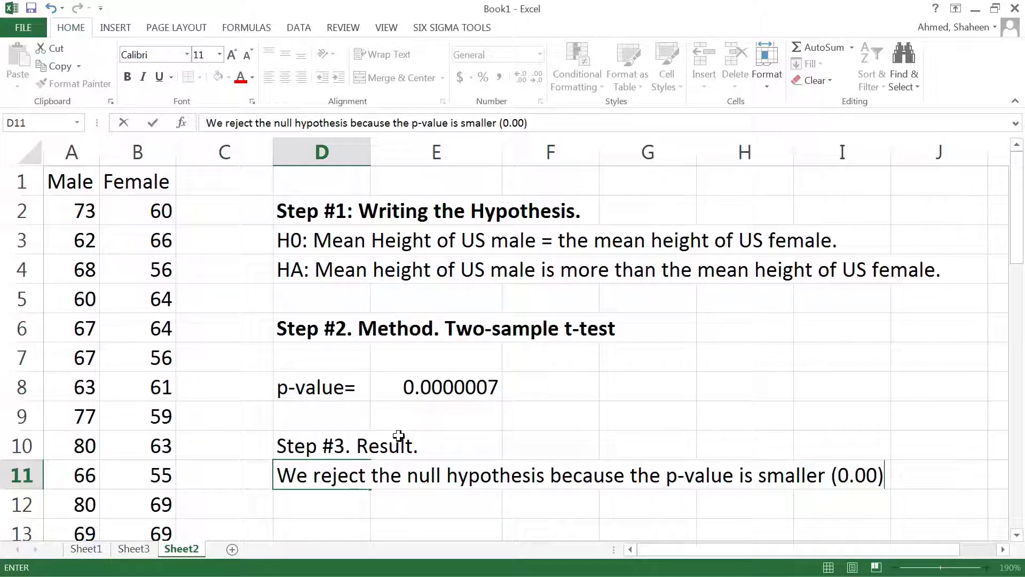
type(") than the v")
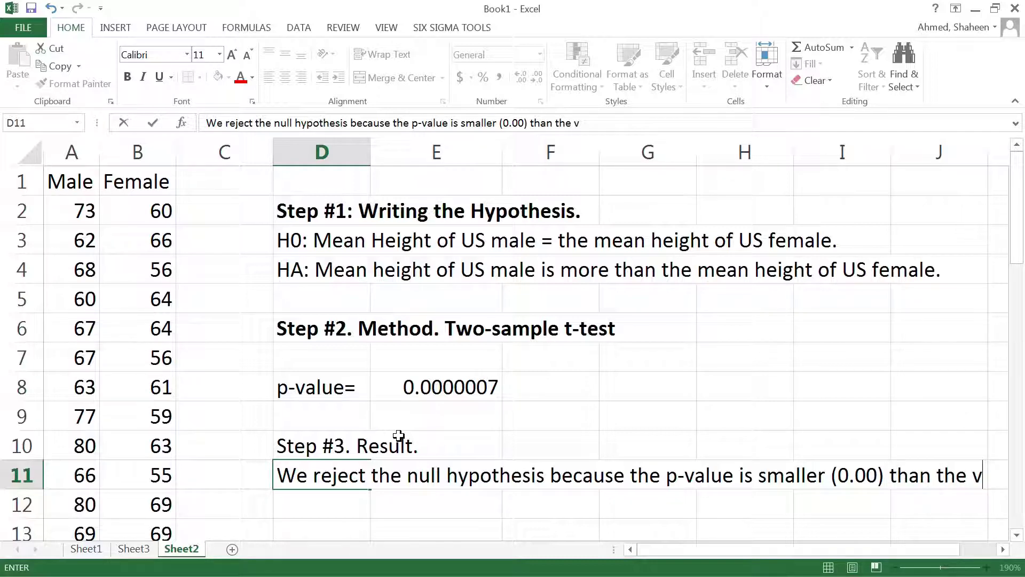
key("BackSpace")
type("level os")
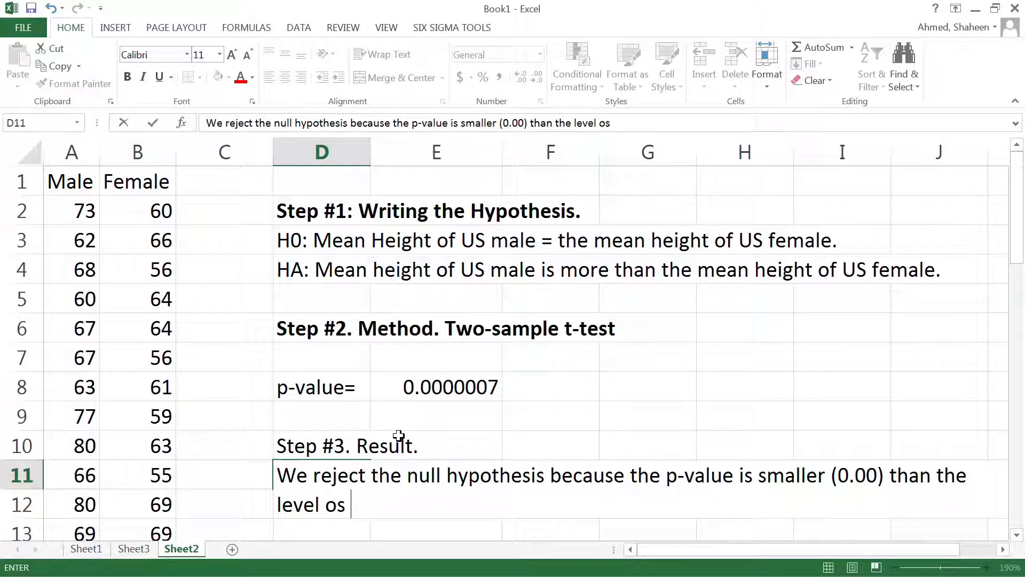
key("BackSpace")
type("f sig")
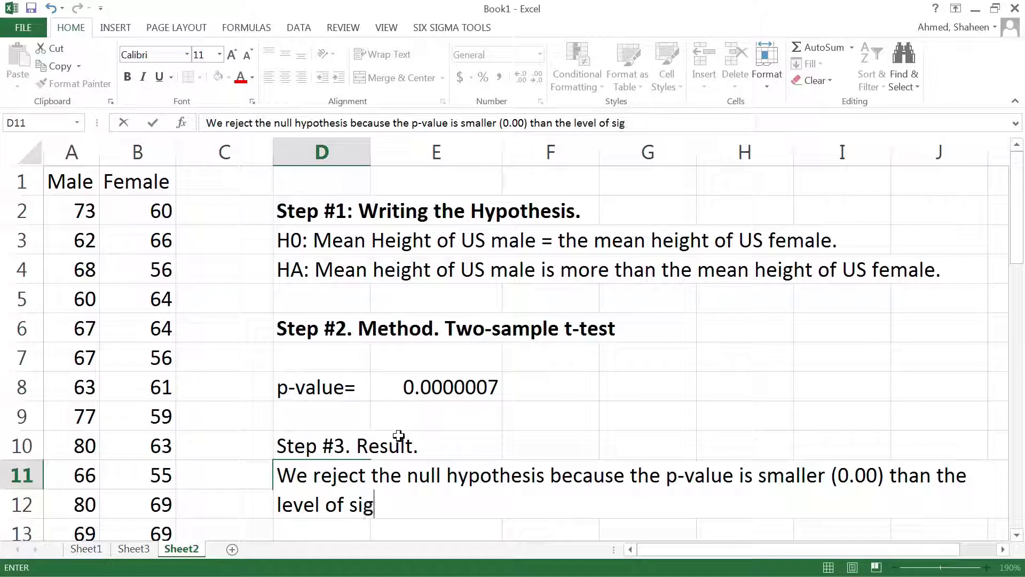
type("nificance ")
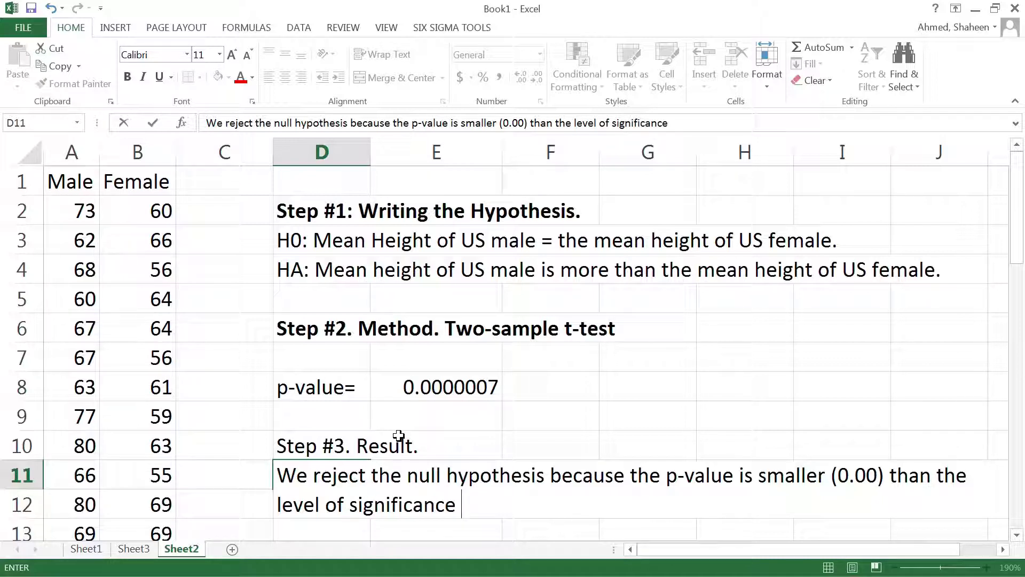
type("(0.05")
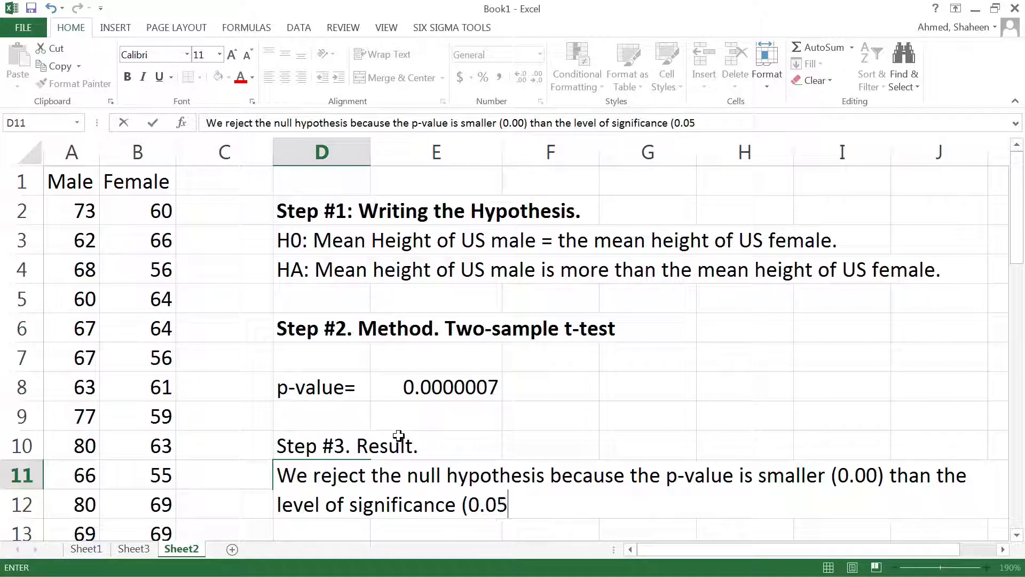
type(").")
key("Return")
Make the Step #3 heading in cell D10 bold and enter the heading "Step #4. Contextual Conclusion." in cell D13.
left_click(316, 447)
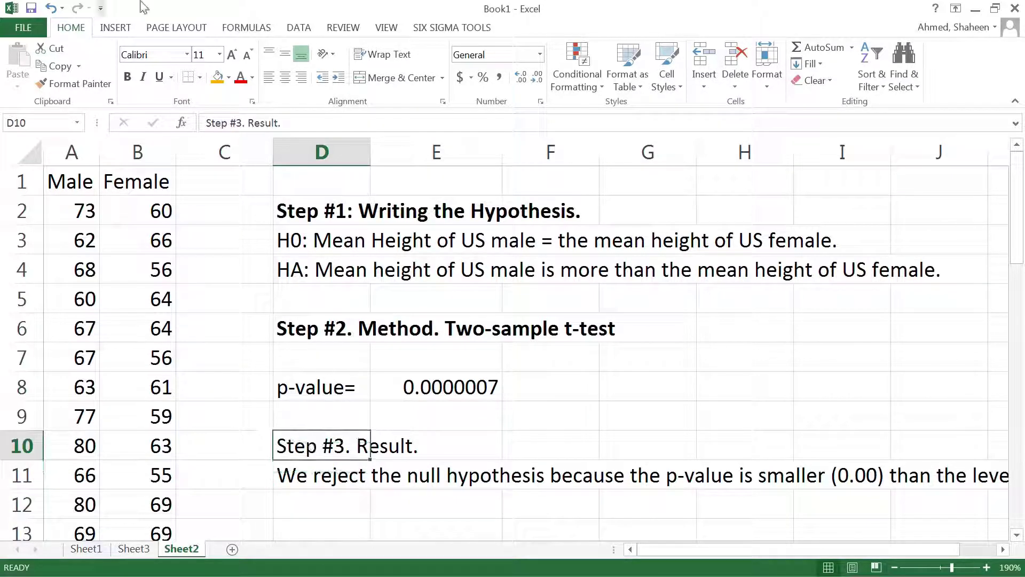
left_click(127, 76)
scroll(502, 338, "down", 2)
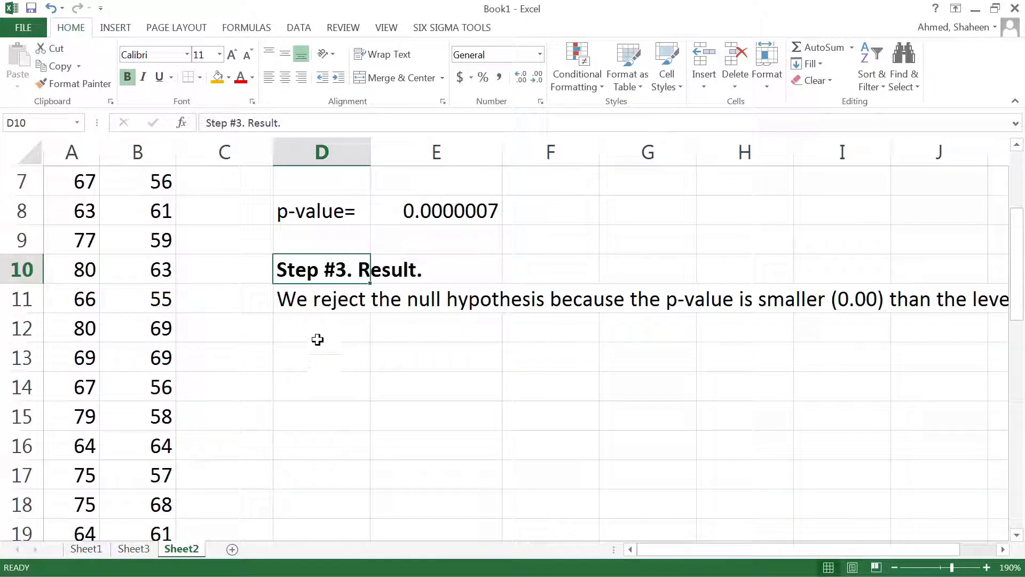
left_click(318, 357)
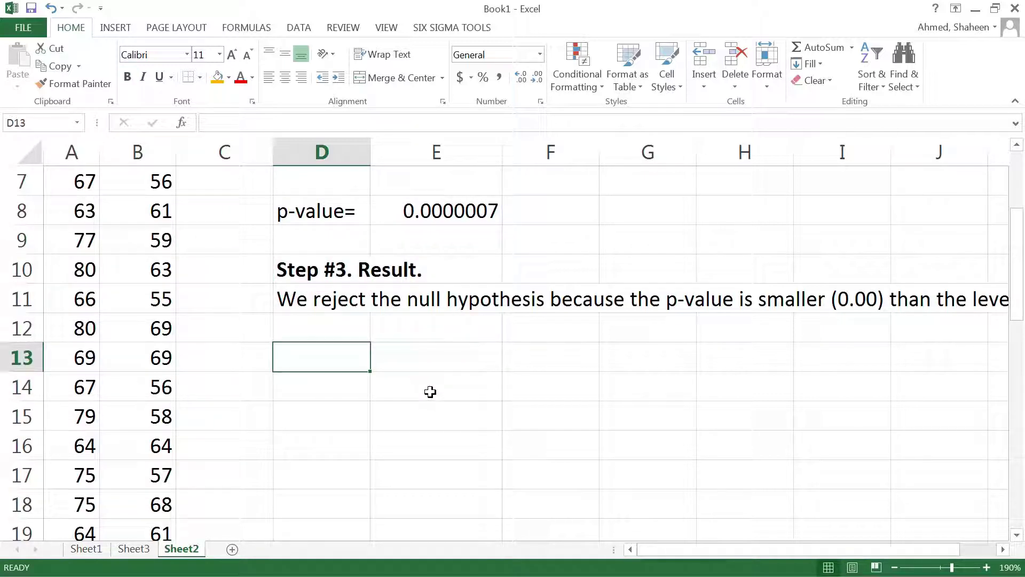
type("4#")
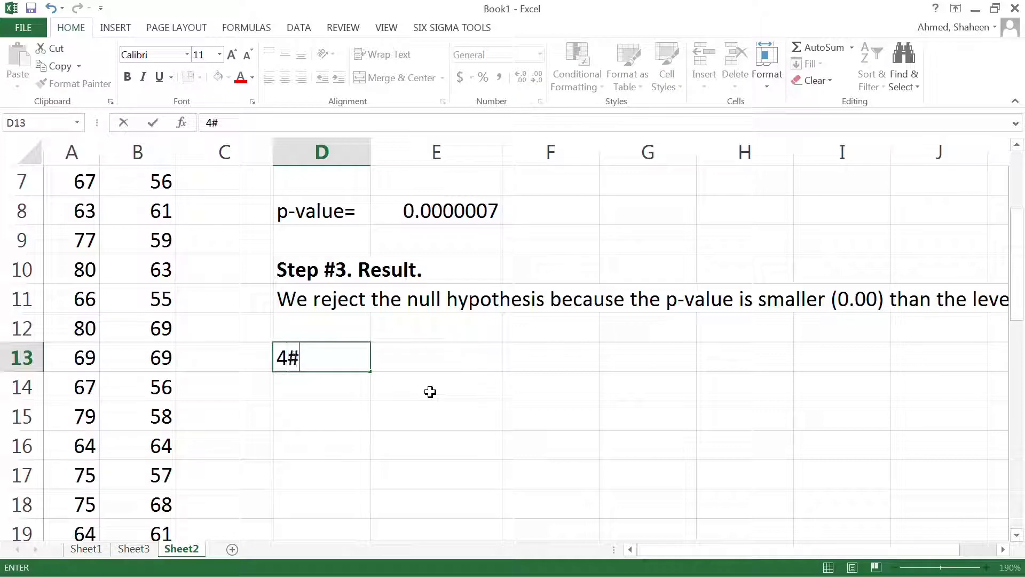
key("BackSpace")
key("BackSpace")
type("Step ")
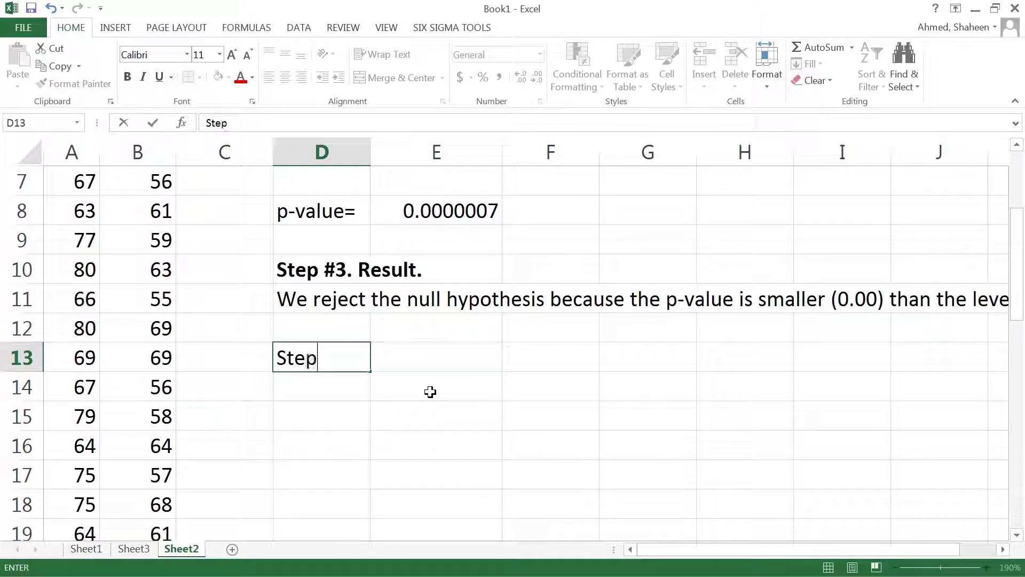
type("#4. Contextua")
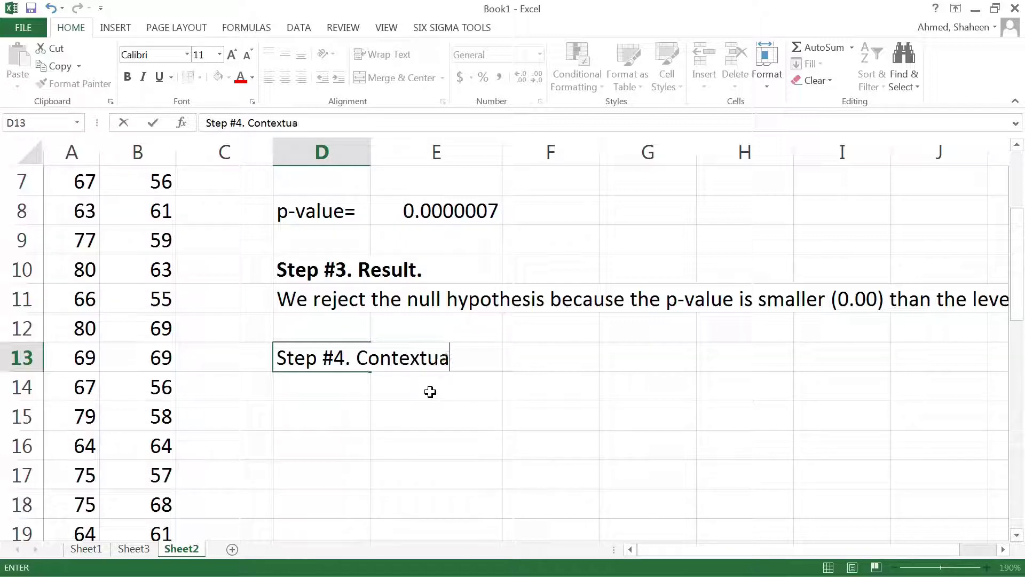
type("l Conclusi")
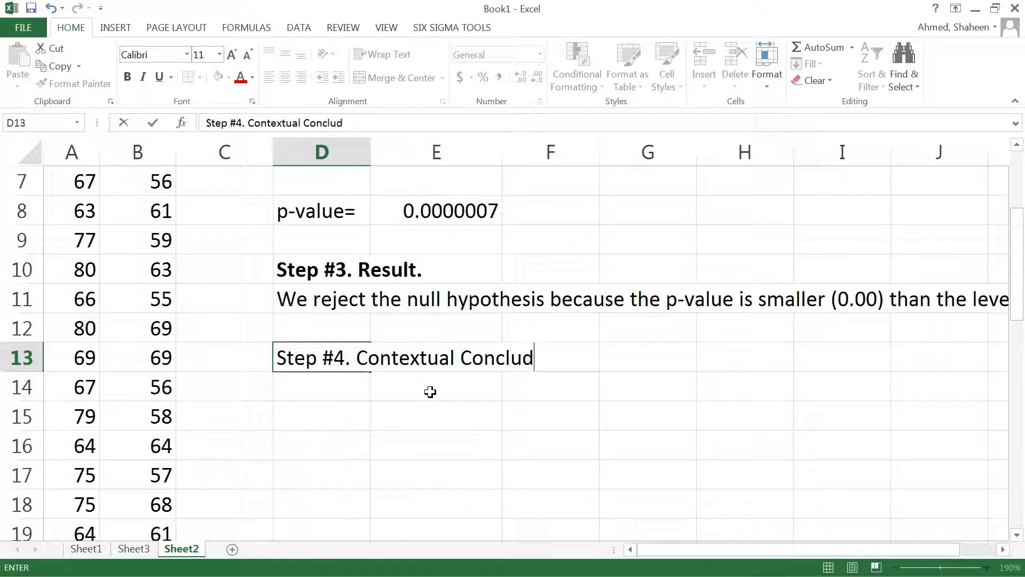
type("on.")
key("Return")
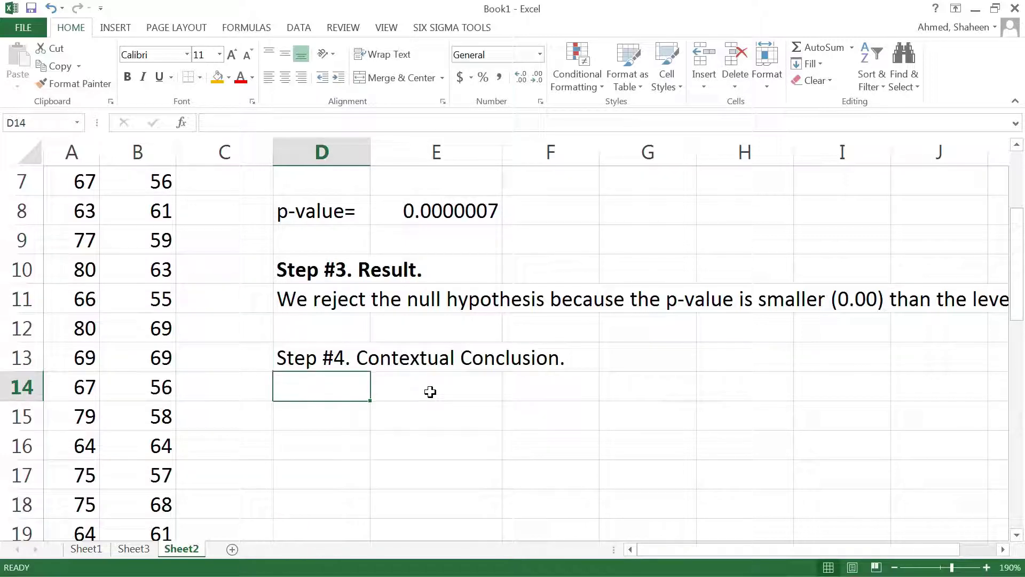
Make the Step #4 heading in cell D13 bold.
scroll(430, 392, "up", 2)
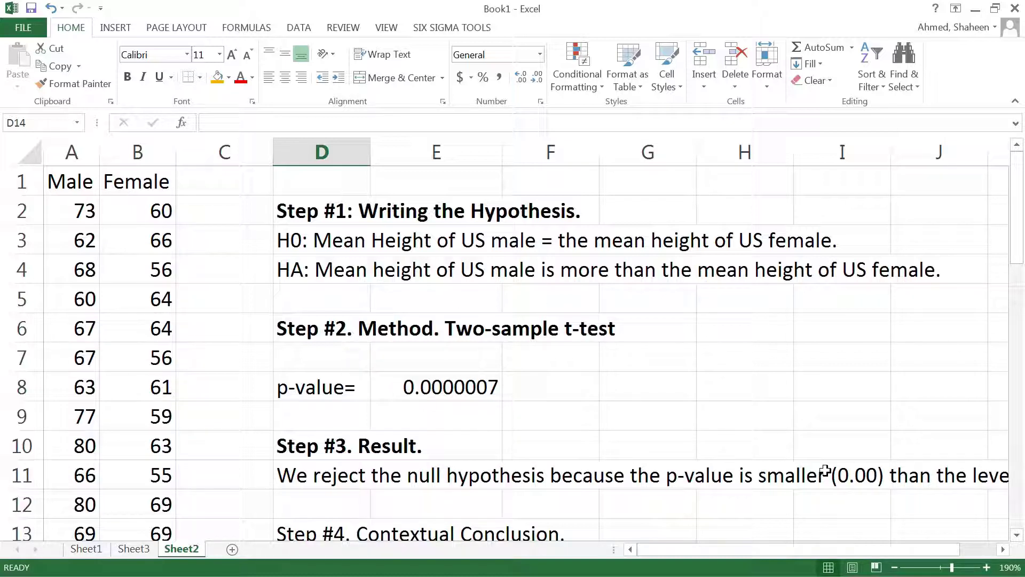
scroll(825, 470, "down", 3)
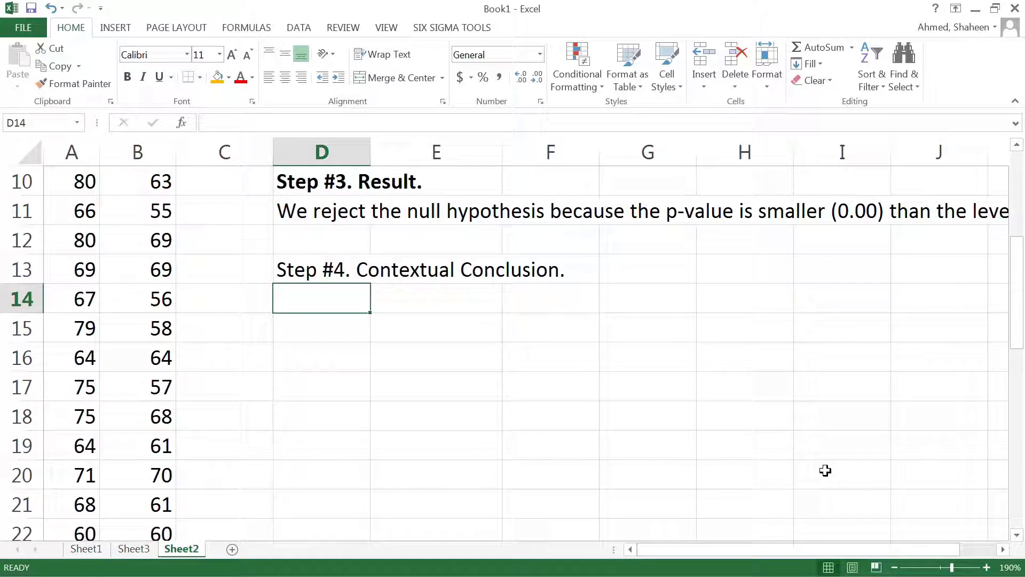
left_click(307, 267)
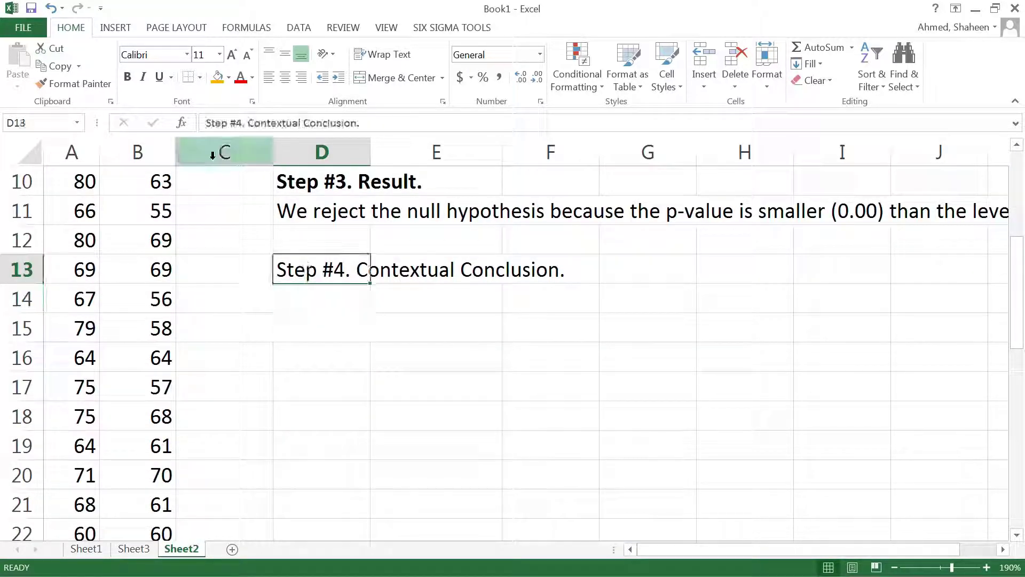
left_click(127, 76)
Enter in cell D14 "Statistically, the mean height of US male is significantly more than the mean of US female.".
left_click(322, 299)
scroll(626, 364, "up", 2)
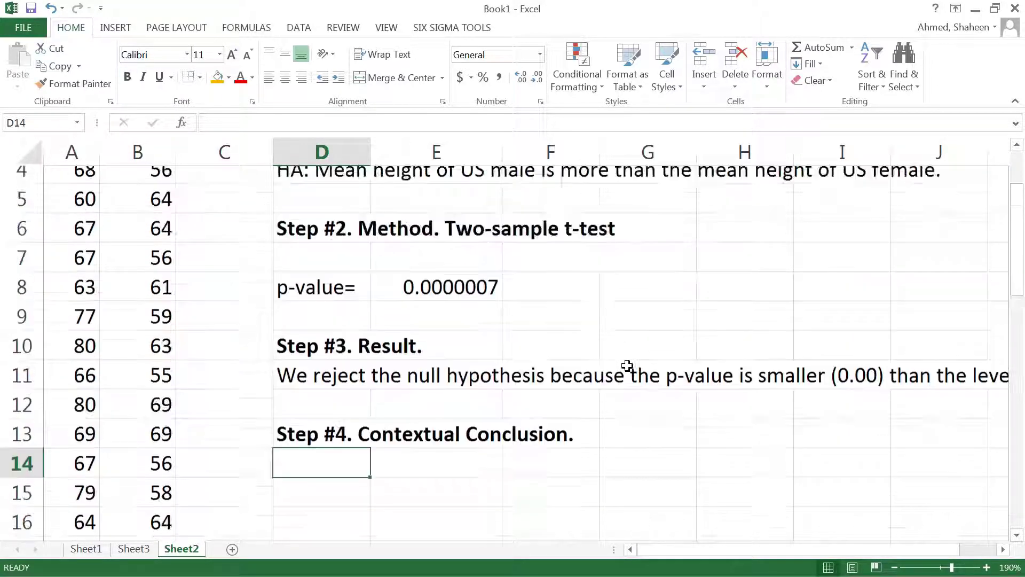
scroll(627, 365, "up", 1)
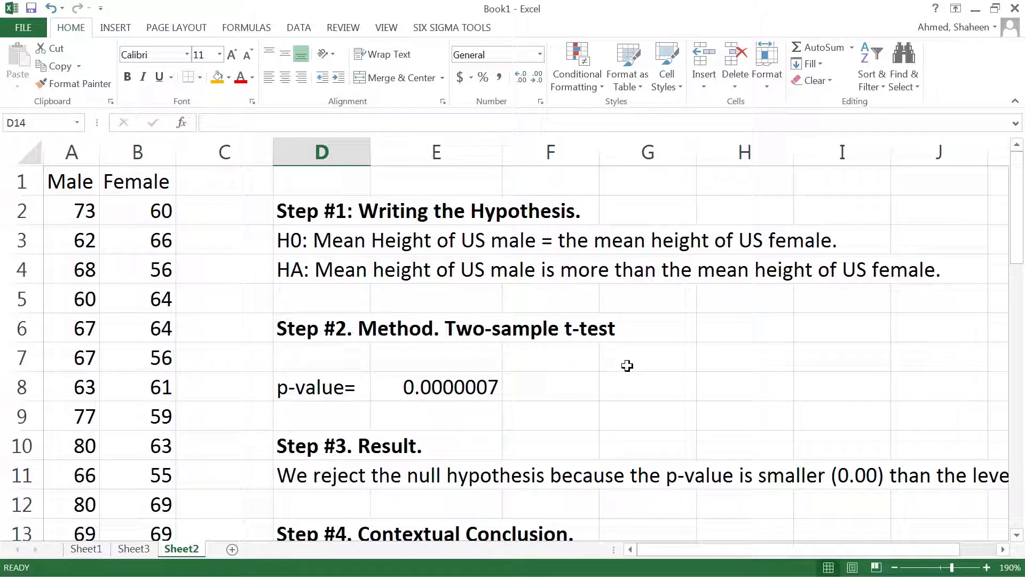
scroll(619, 357, "down", 1)
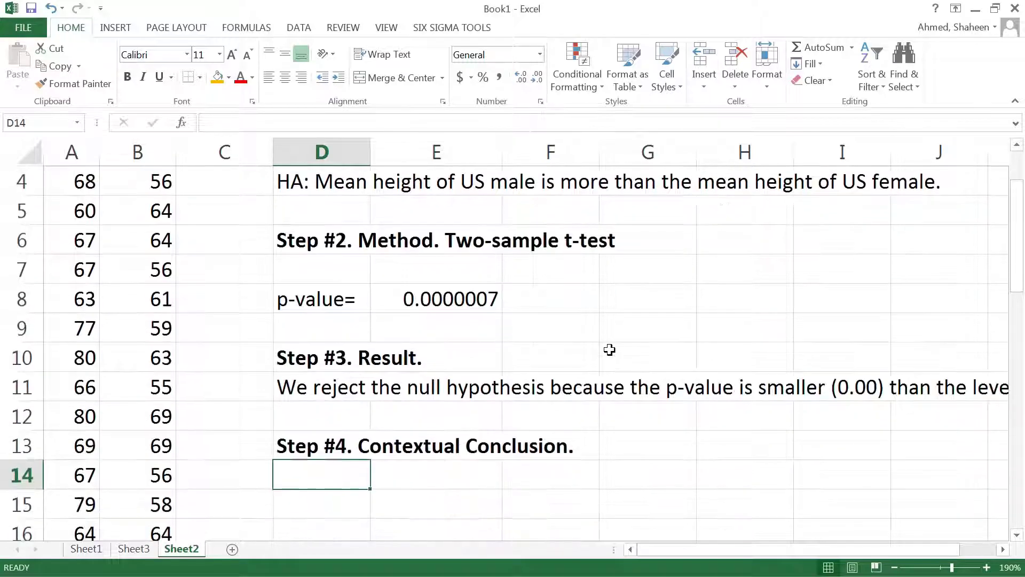
scroll(609, 347, "up", 1)
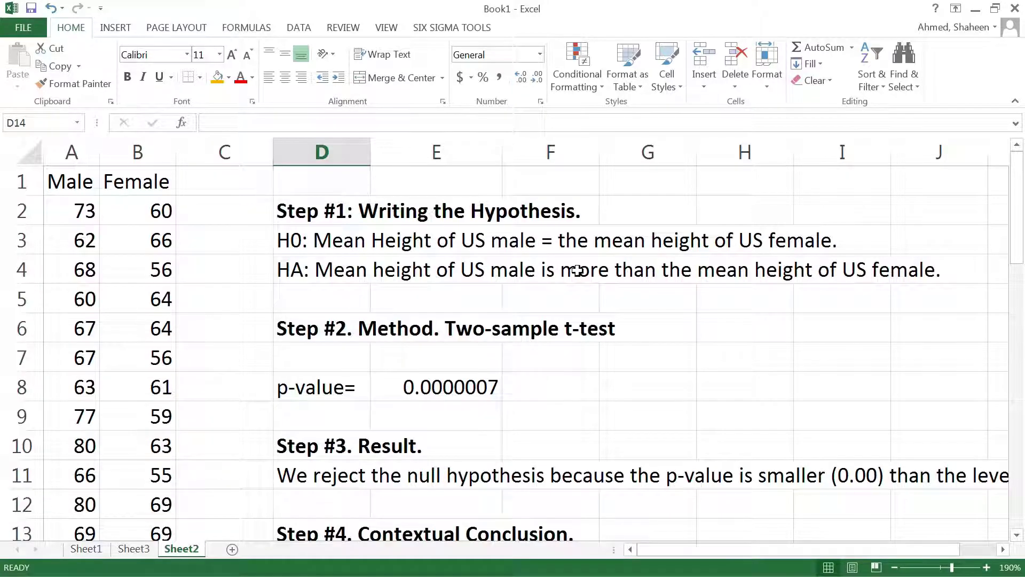
scroll(577, 269, "down", 1)
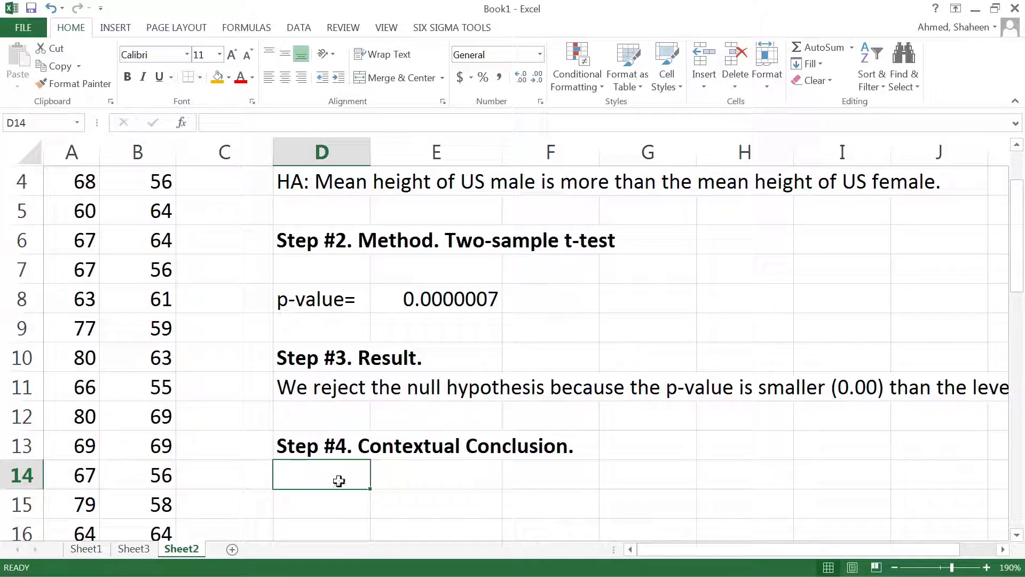
type("Sta")
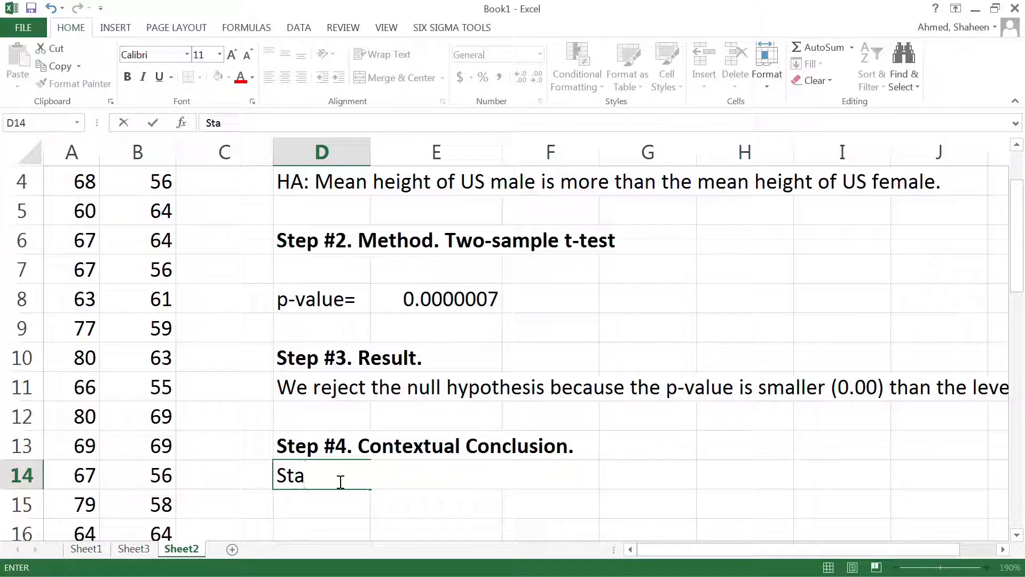
type("tisticall")
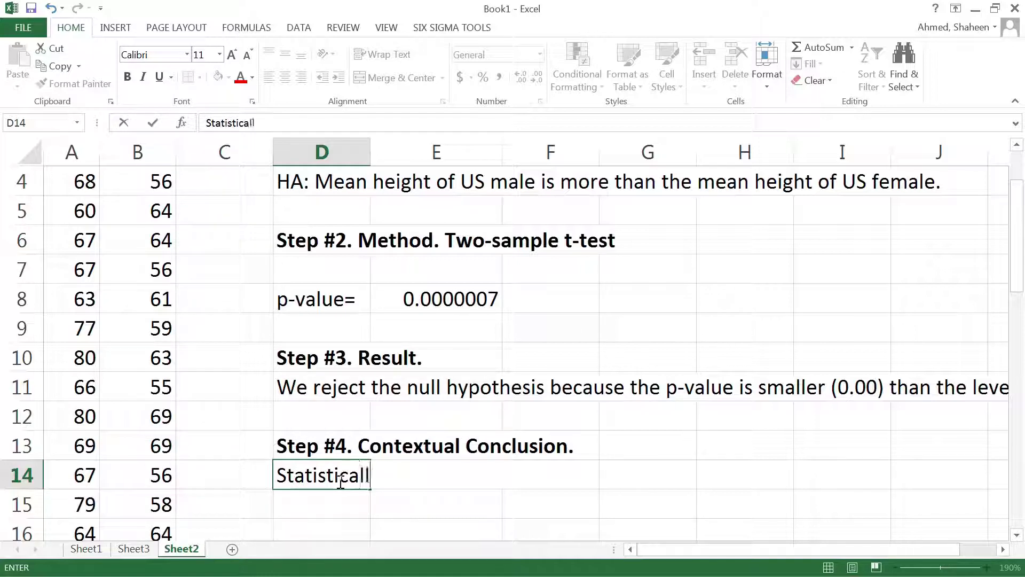
type("y, the mean")
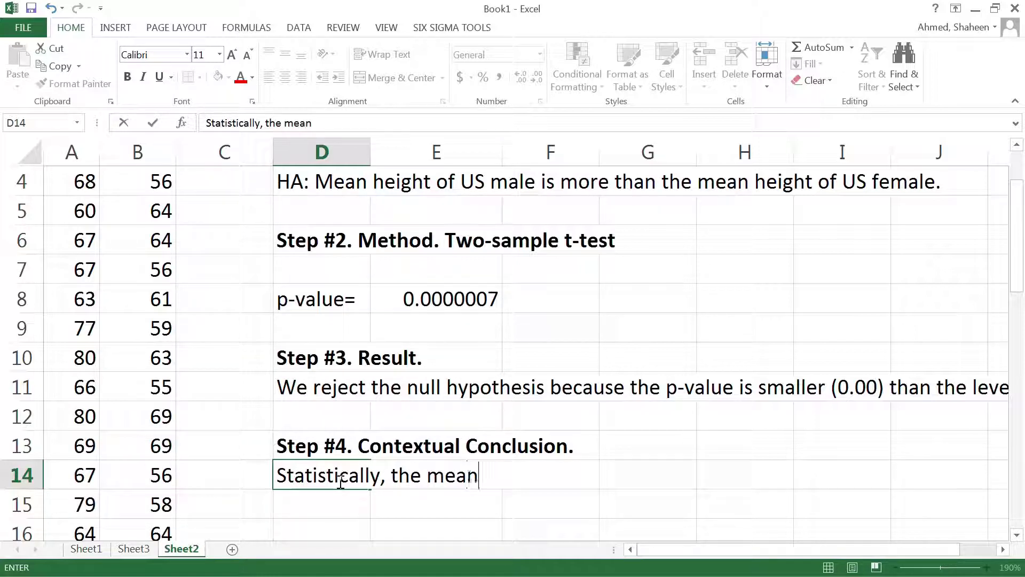
type(" height of ")
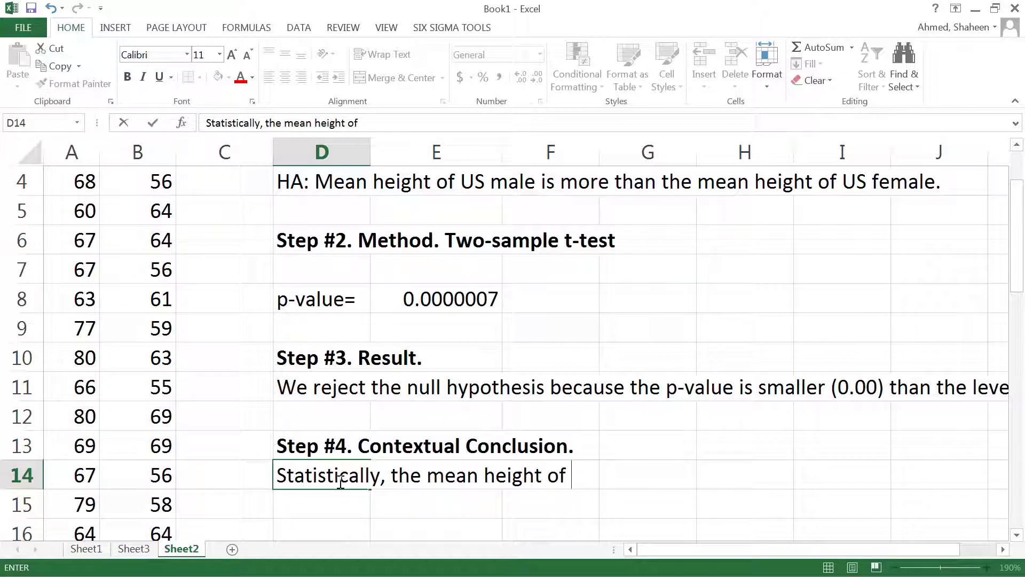
type("US male is sign")
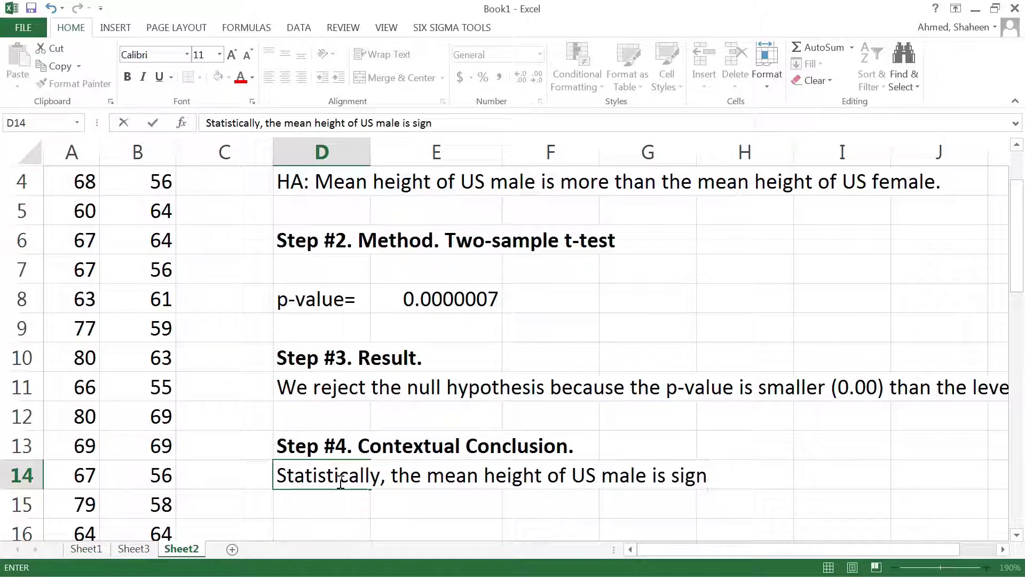
type("ifican")
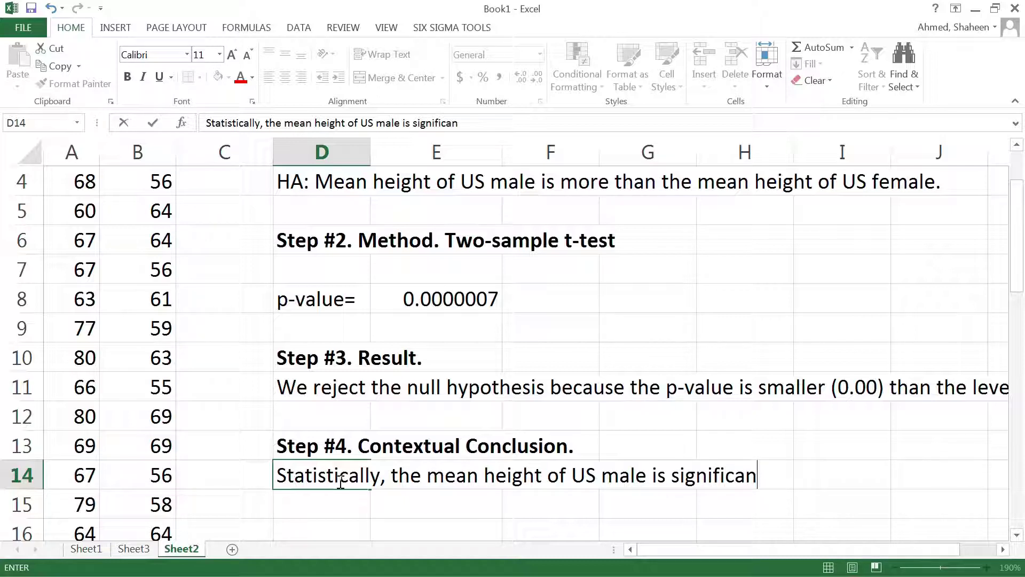
type("tly more than")
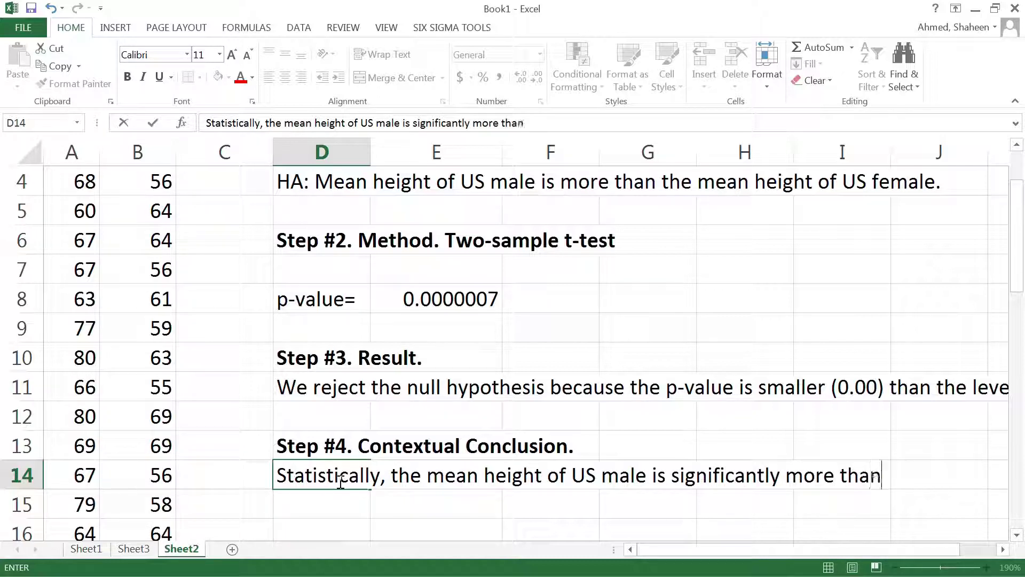
type(" the mean of U")
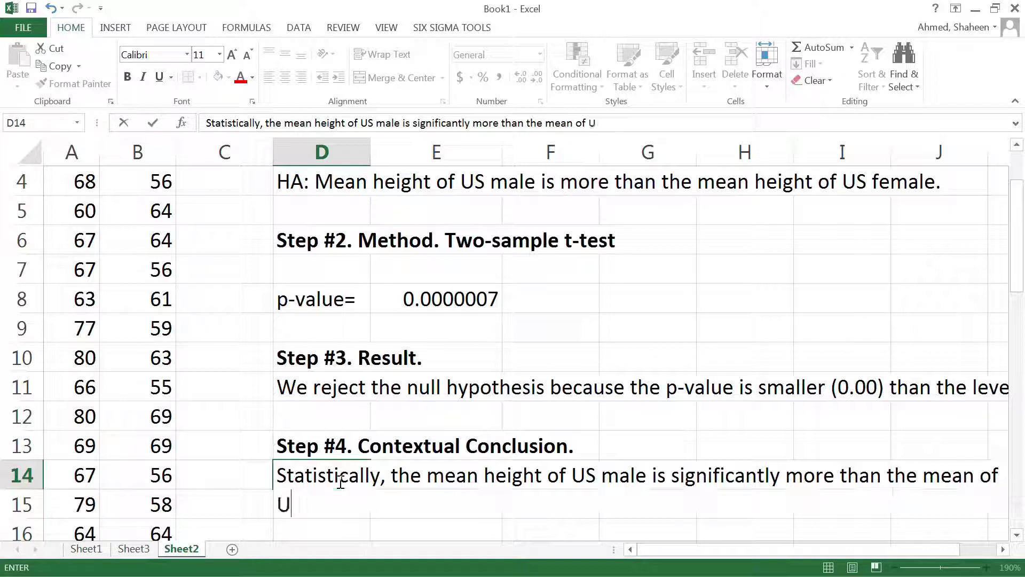
type("S female.")
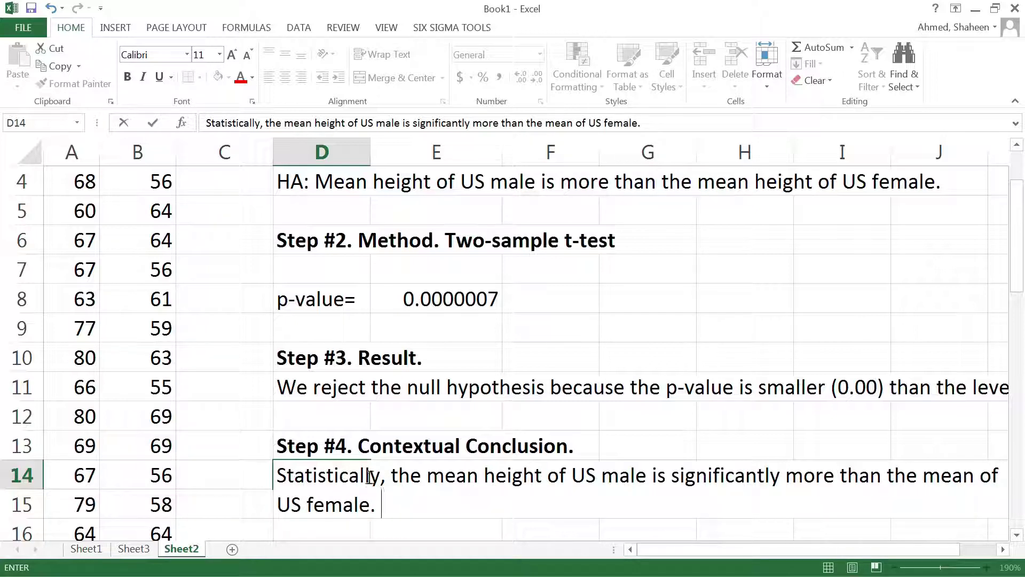
double_click(742, 473)
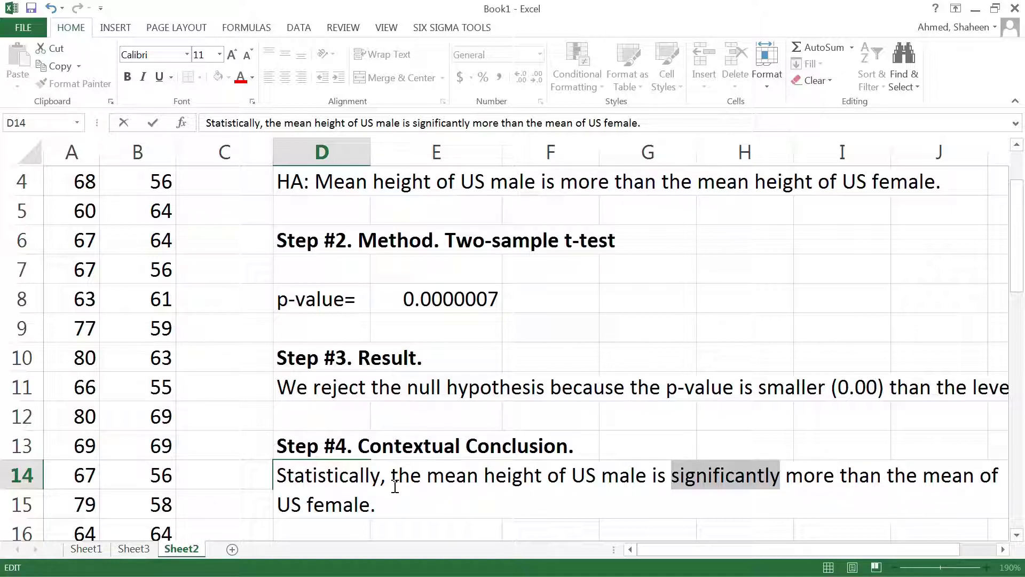
key("Return")
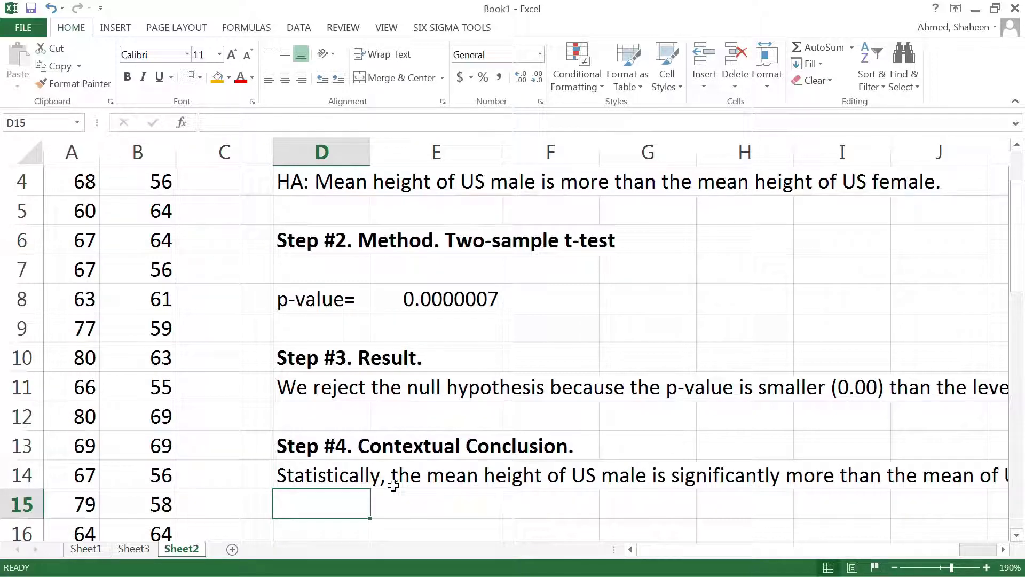
Zoom the worksheet out to 160% to fit the complete four-step write-up in view.
scroll(405, 459, "up", 1)
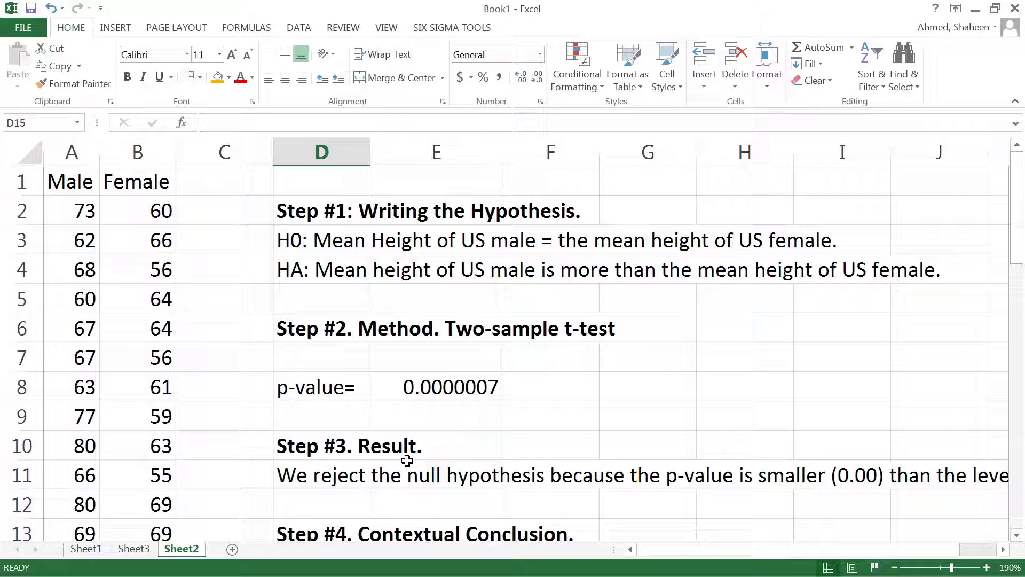
scroll(407, 460, "down", 1)
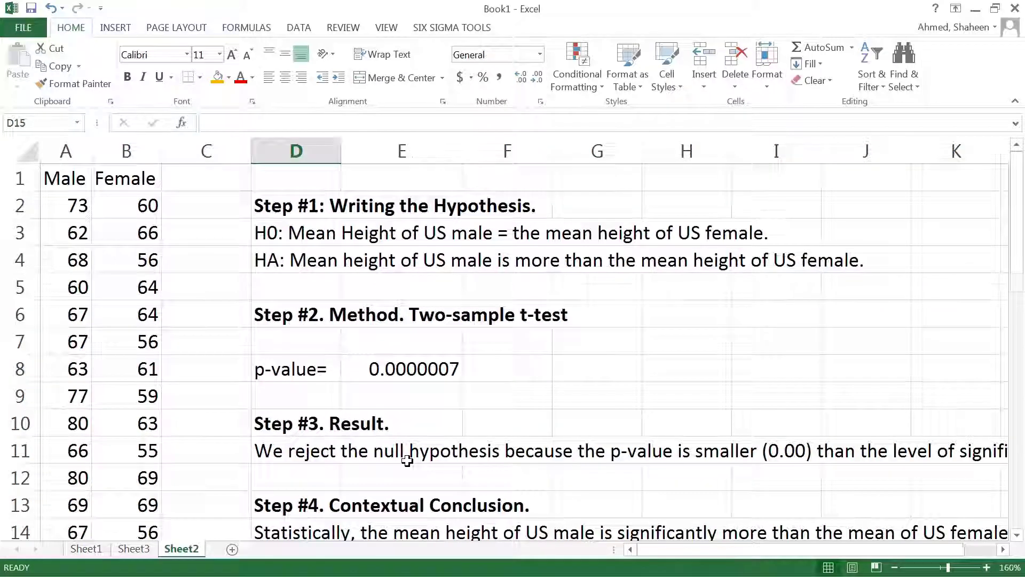
scroll(407, 460, "down", 1)
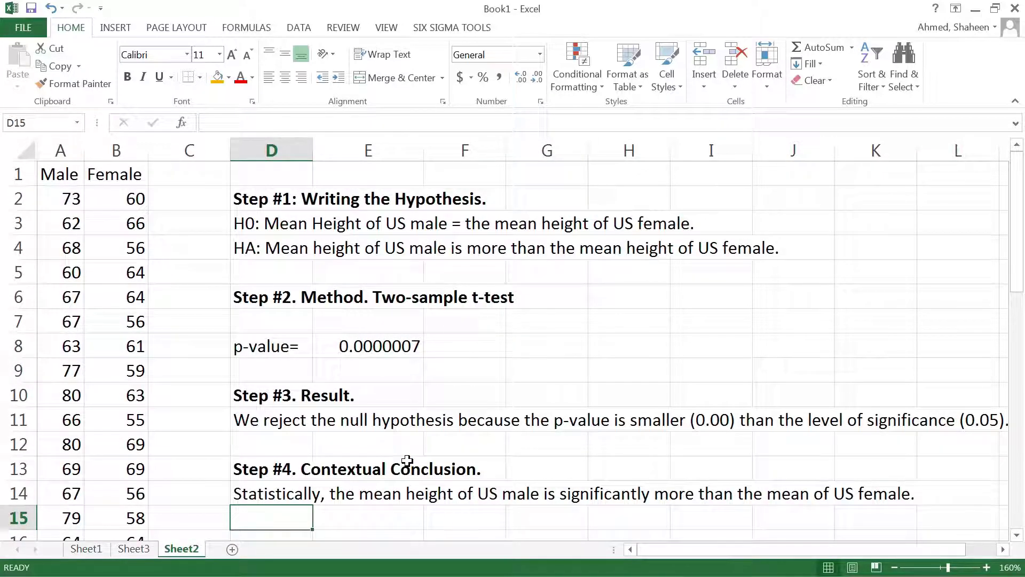